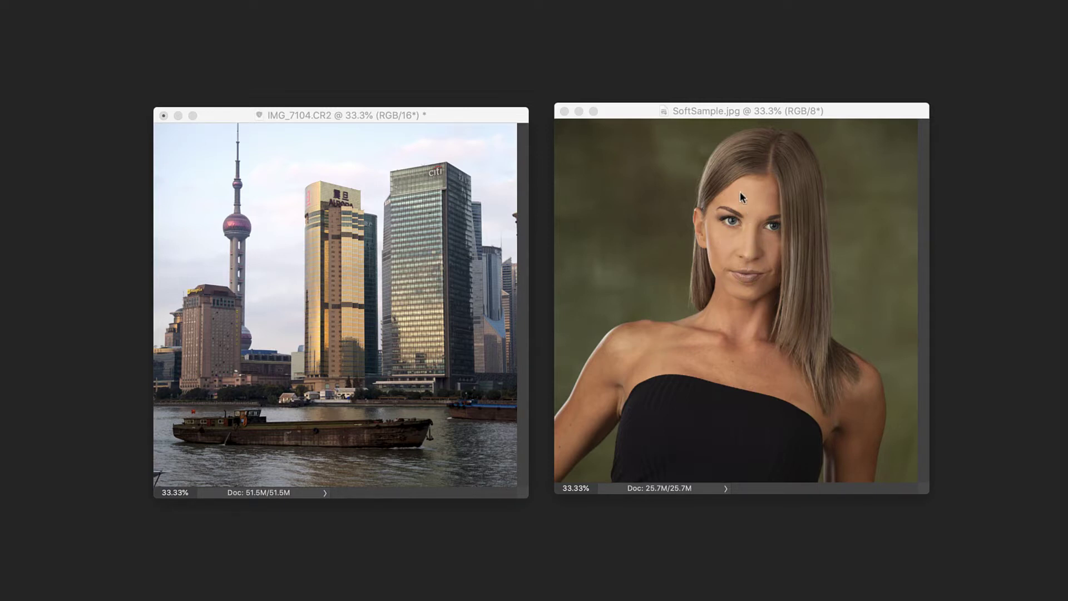
# Duplicate the Background layer of HighPass.jpg
pyautogui.moveTo(739, 111); pyautogui.dragTo(342, 124)
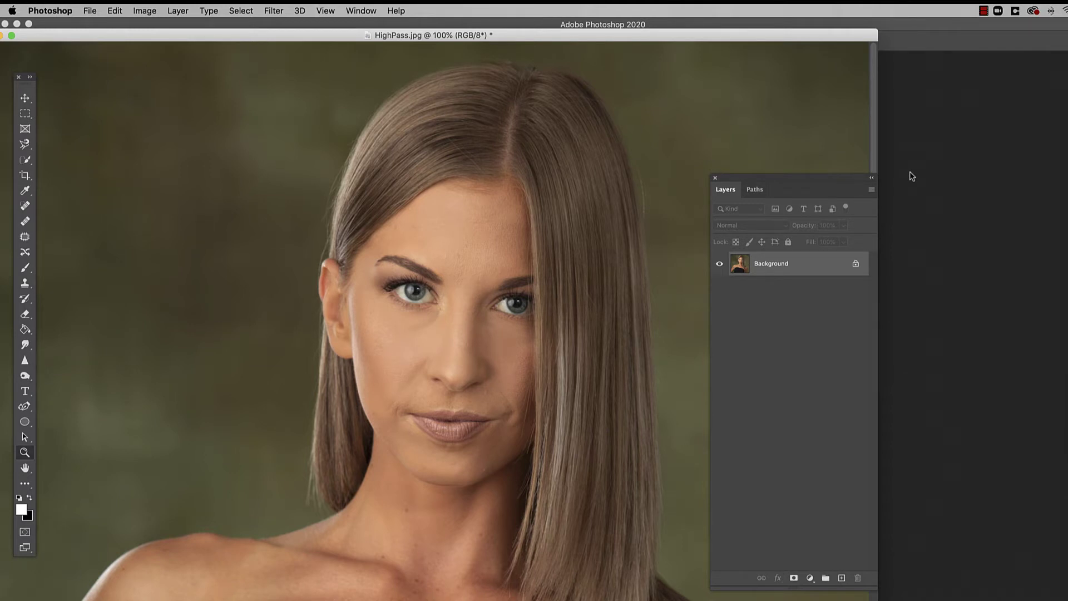
pyautogui.moveTo(857, 179); pyautogui.dragTo(845, 186)
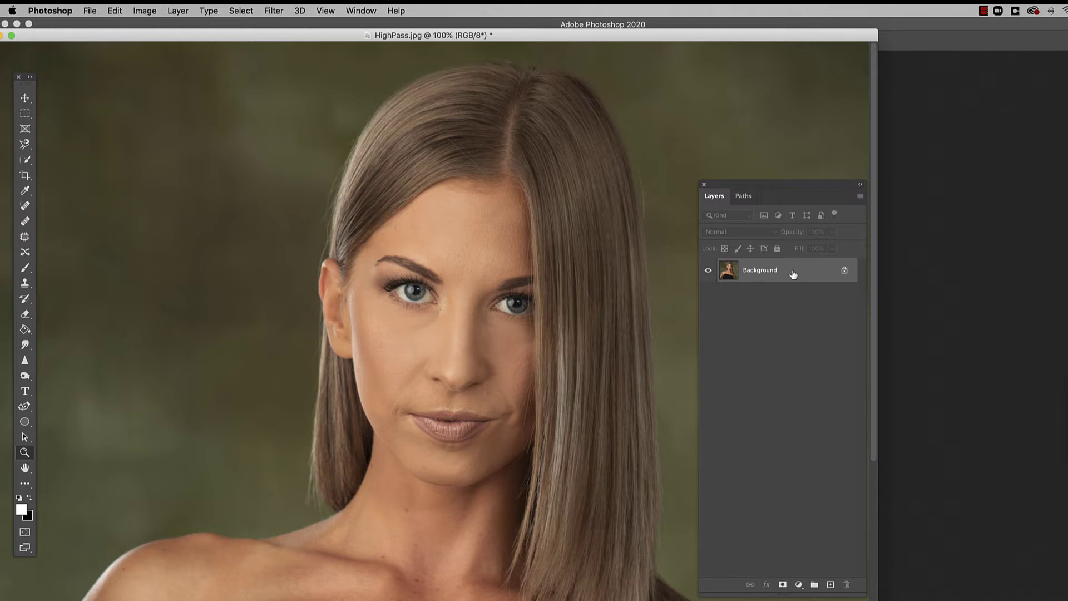
pyautogui.press('super+j')
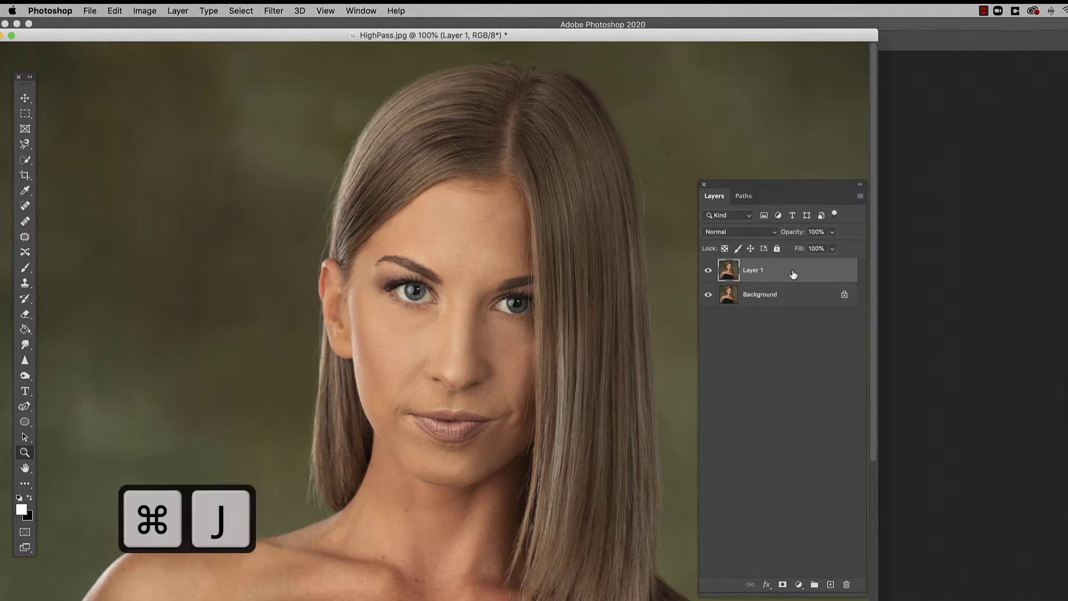
# Apply the High Pass filter to the duplicated layer with a small radius that outlines only the fine edges
pyautogui.click(274, 11)
pyautogui.moveTo(311, 253)
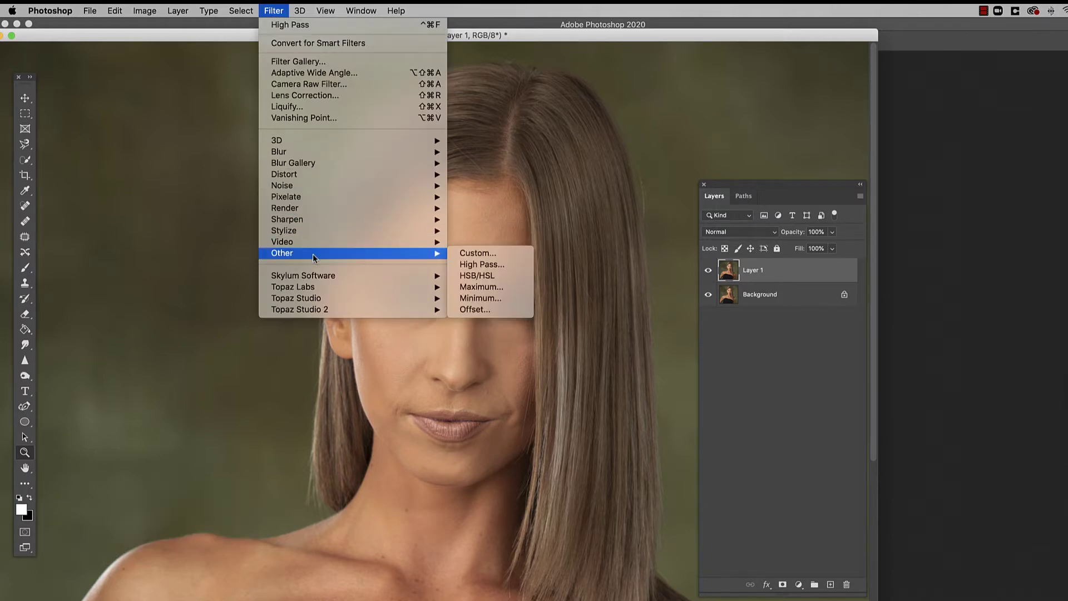
pyautogui.click(482, 264)
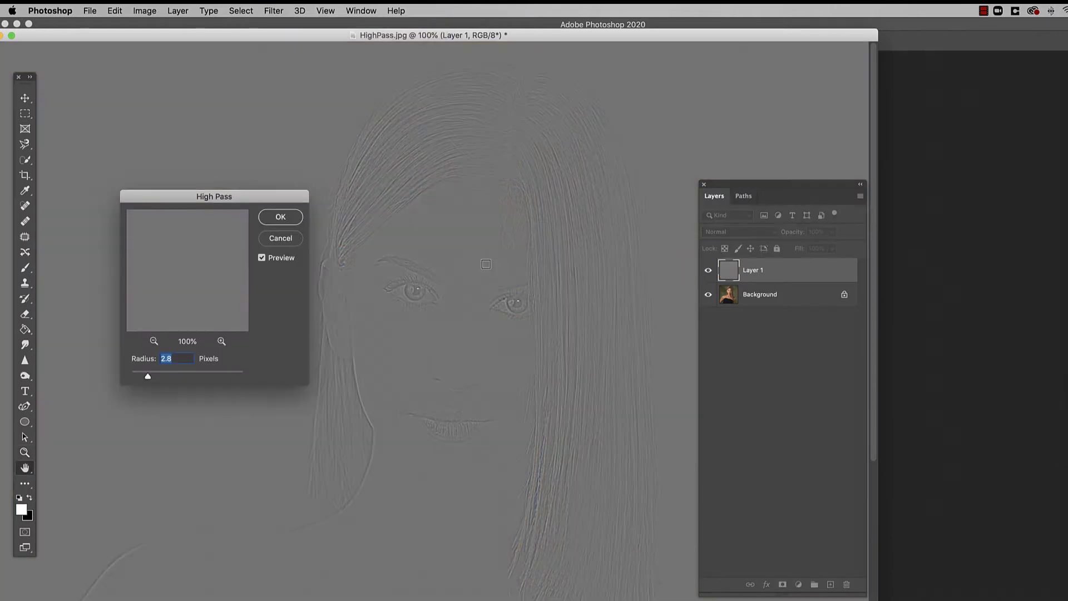
pyautogui.click(205, 372)
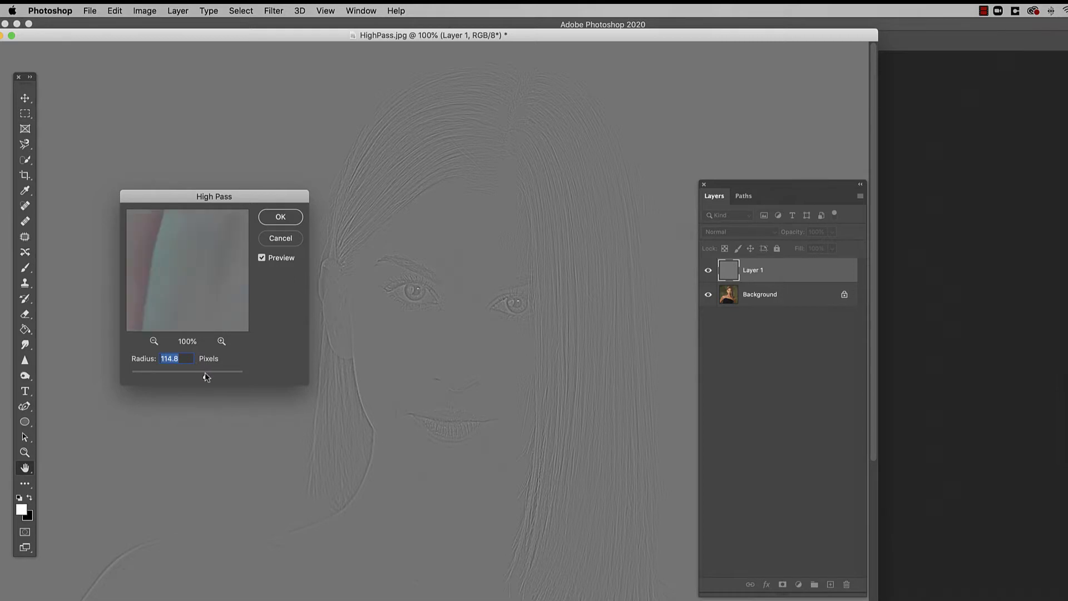
pyautogui.moveTo(206, 376); pyautogui.dragTo(145, 379)
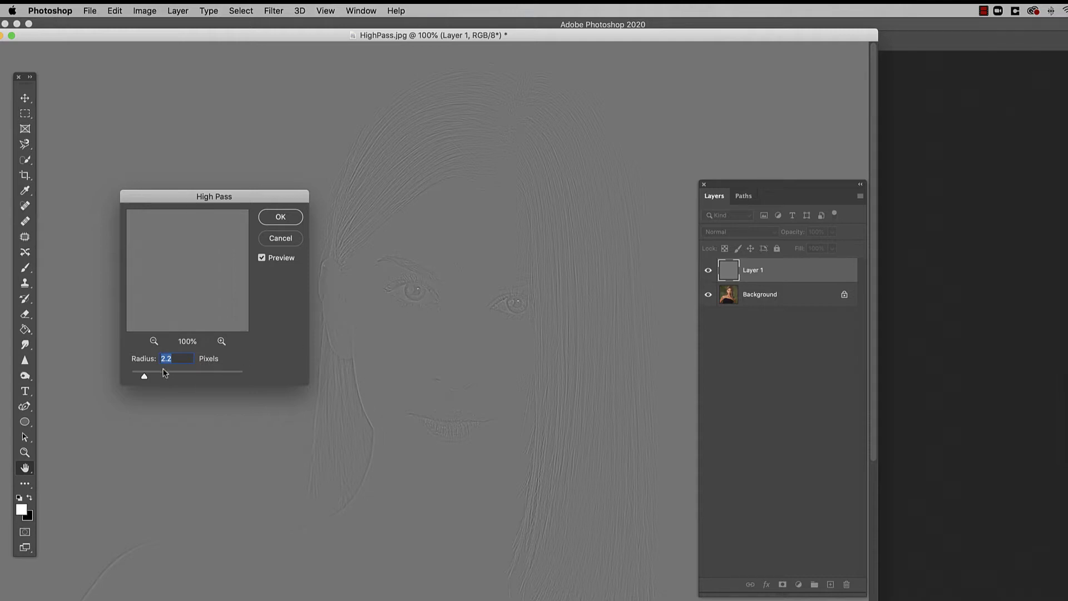
pyautogui.moveTo(144, 377); pyautogui.dragTo(148, 378)
pyautogui.click(281, 217)
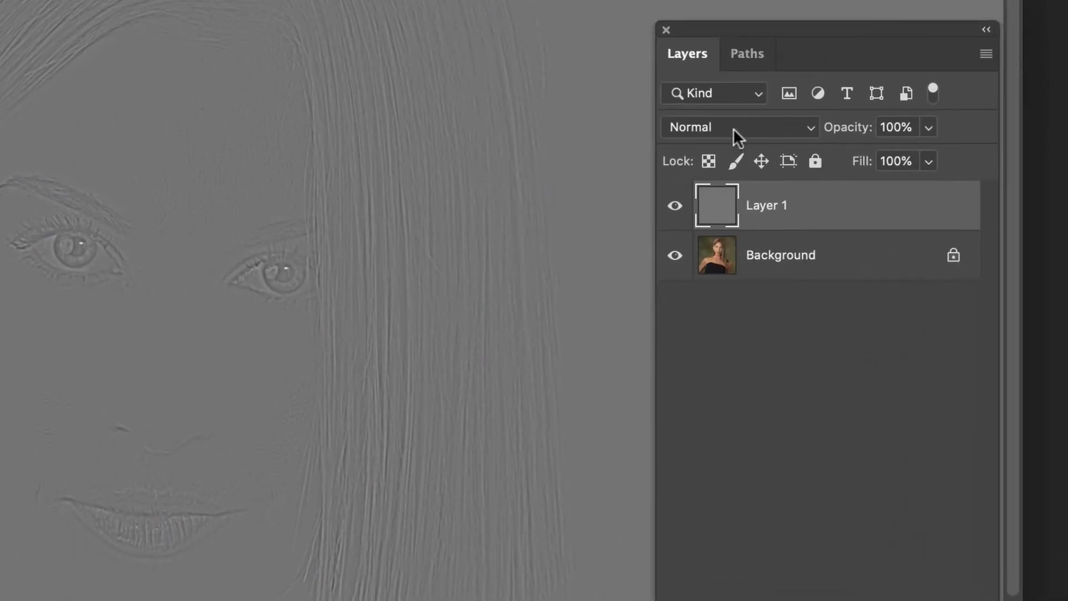
# Set the high-pass layer's blend mode to Overlay and toggle its visibility to compare the sharpening
pyautogui.click(733, 128)
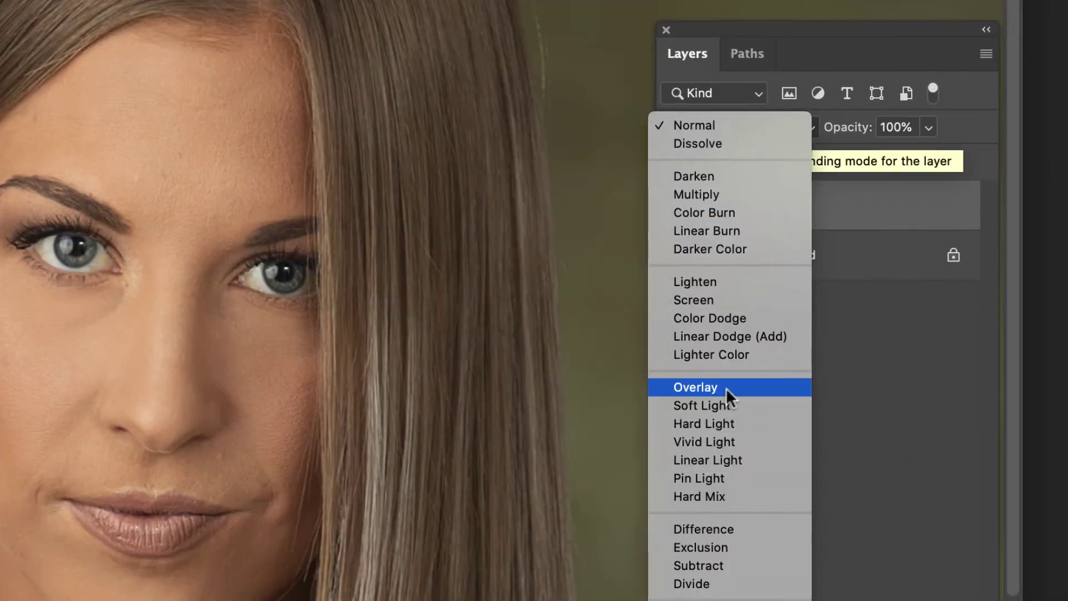
pyautogui.click(726, 388)
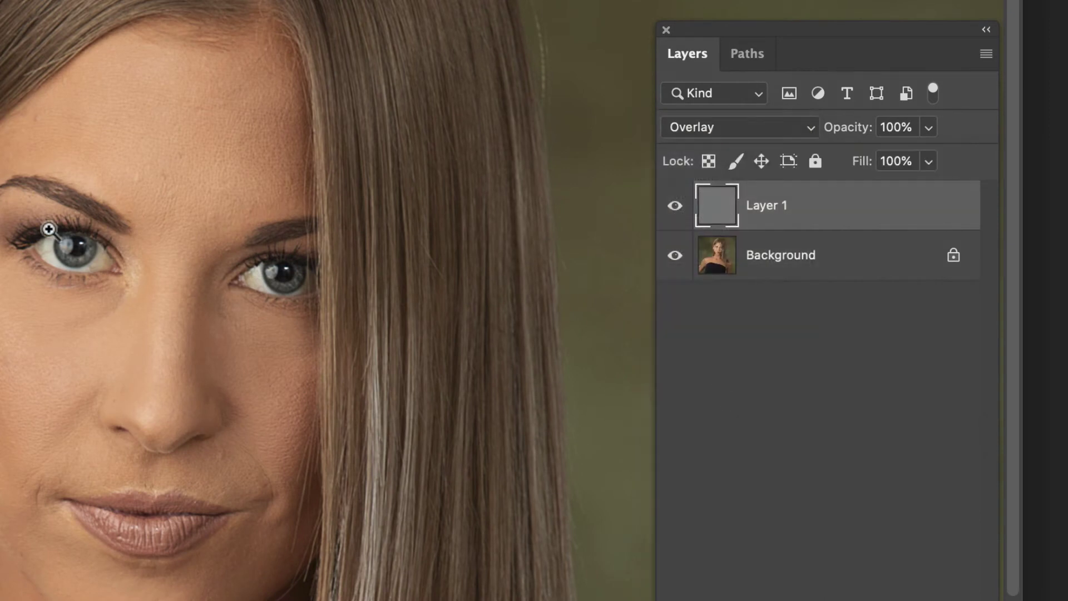
pyautogui.click(674, 207)
pyautogui.click(674, 207)
pyautogui.click(674, 207)
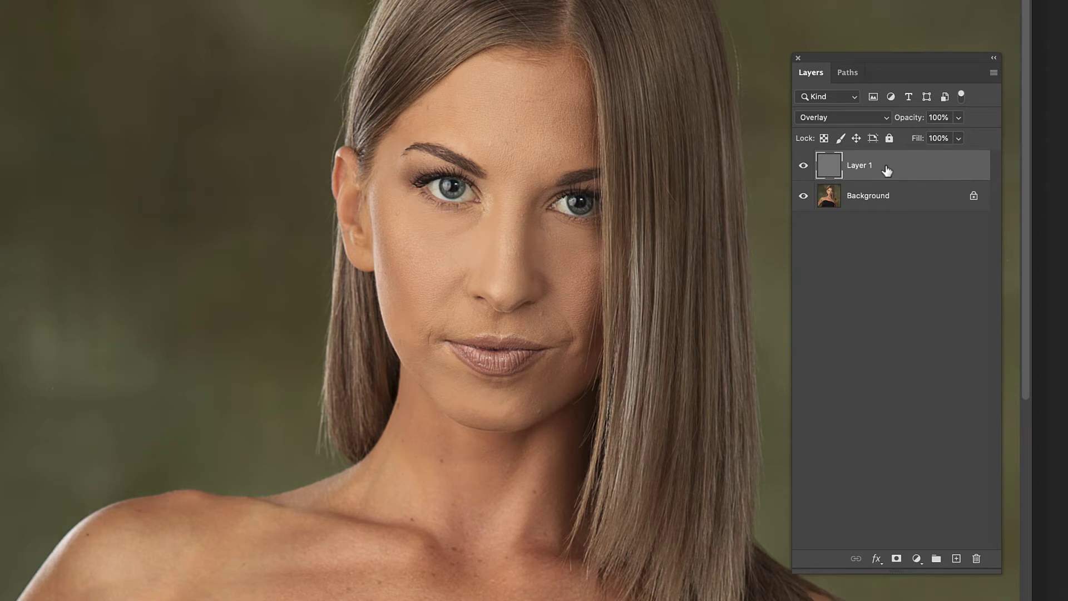
# Try adjusting the opacity of the Overlay high-pass layer
pyautogui.click(958, 117)
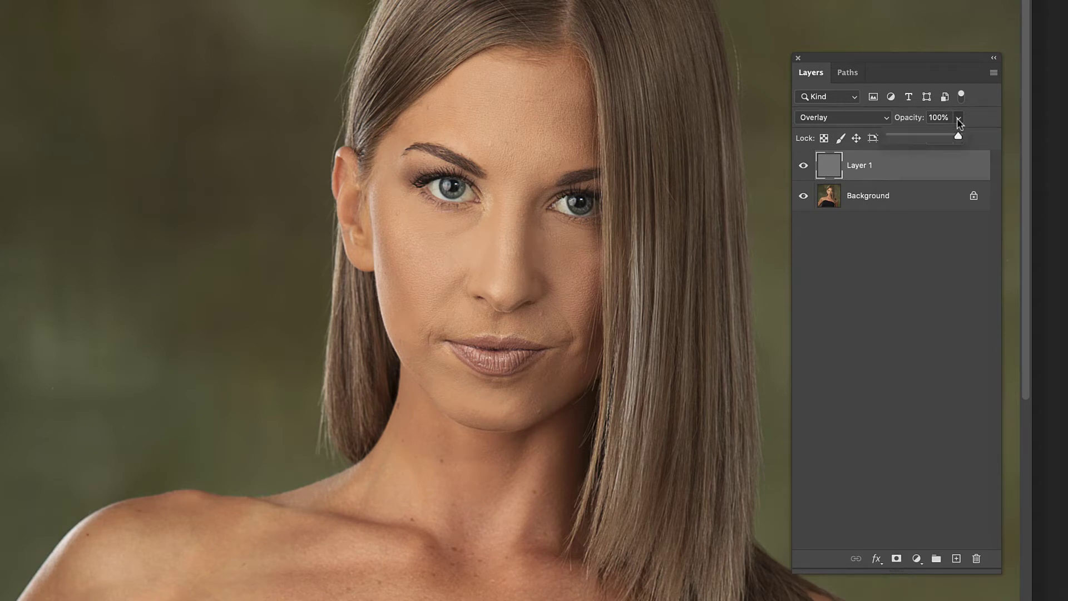
pyautogui.moveTo(959, 142)
pyautogui.mouseDown()
pyautogui.moveTo(897, 142)
pyautogui.moveTo(958, 142)
pyautogui.mouseUp()
pyautogui.click(904, 170)
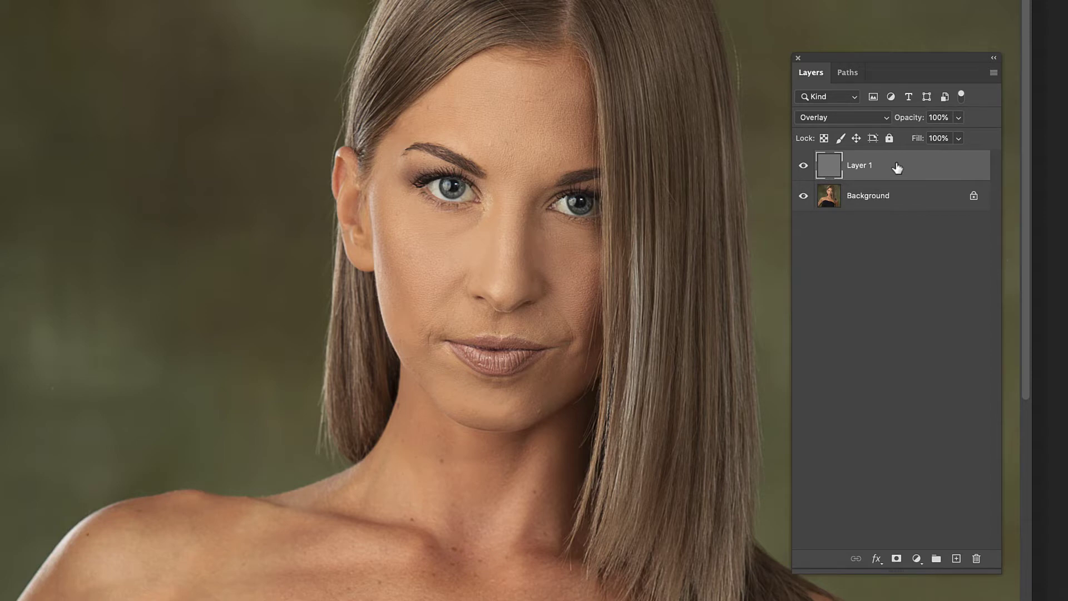
# Duplicate the Overlay high-pass layer three times to intensify the sharpening
pyautogui.moveTo(897, 168); pyautogui.dragTo(957, 558)
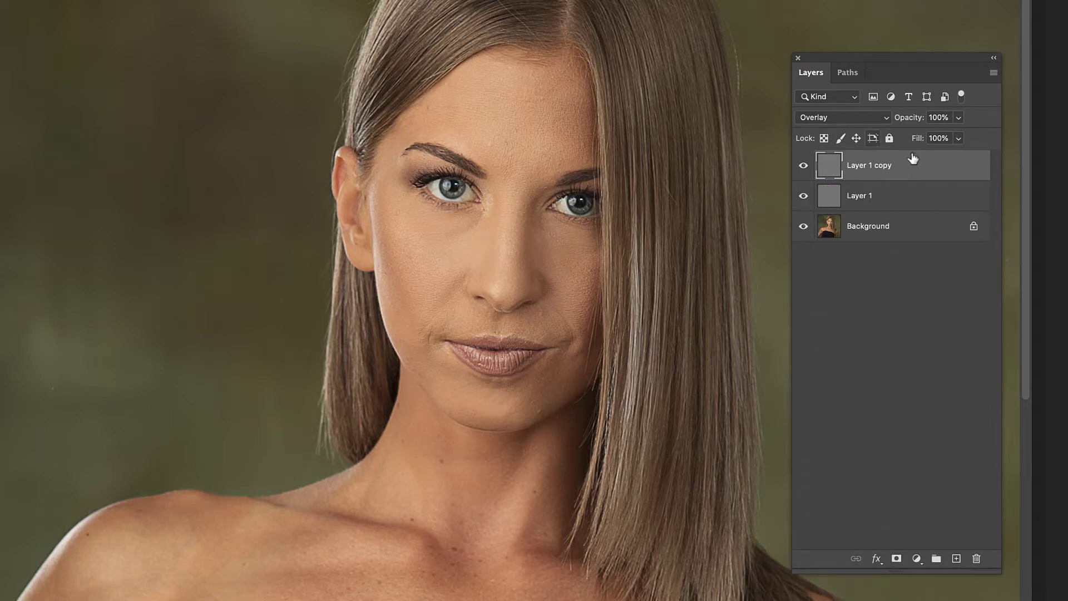
pyautogui.moveTo(875, 167); pyautogui.dragTo(957, 558)
pyautogui.moveTo(899, 172); pyautogui.dragTo(956, 559)
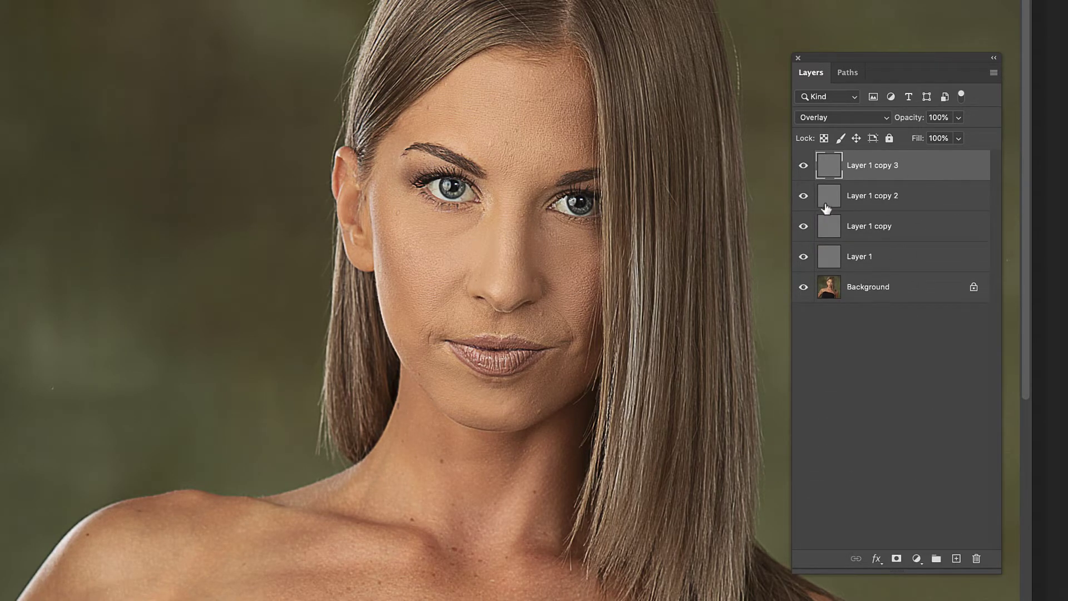
# Delete the three extra high-pass copies and compare the image with the remaining high-pass layer hidden and shown
pyautogui.keyDown('shift'); pyautogui.click(916, 230); pyautogui.keyUp('shift')
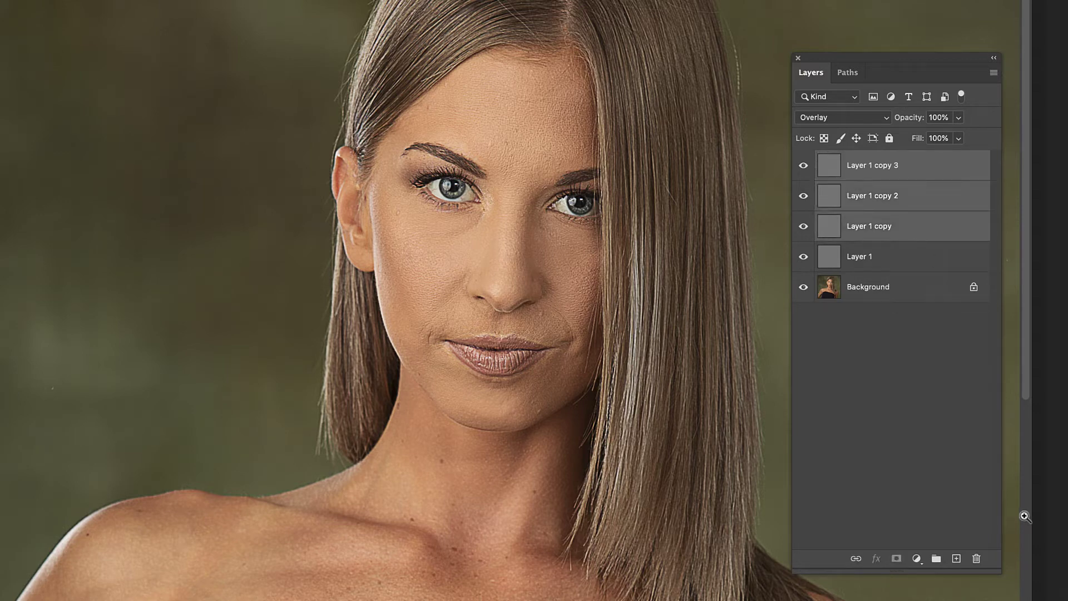
pyautogui.click(975, 561)
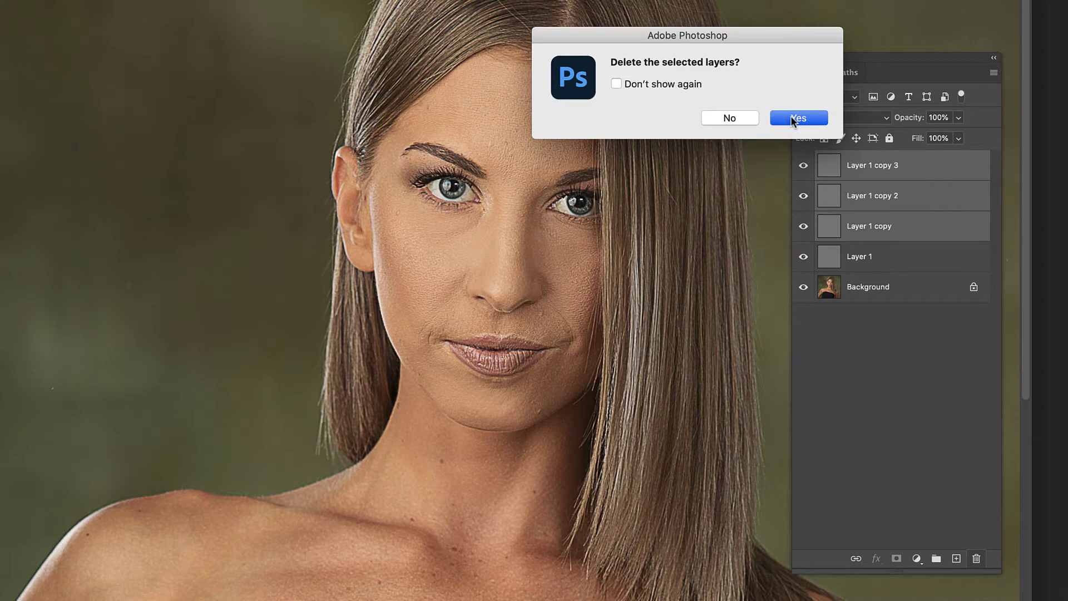
pyautogui.click(799, 116)
pyautogui.click(804, 167)
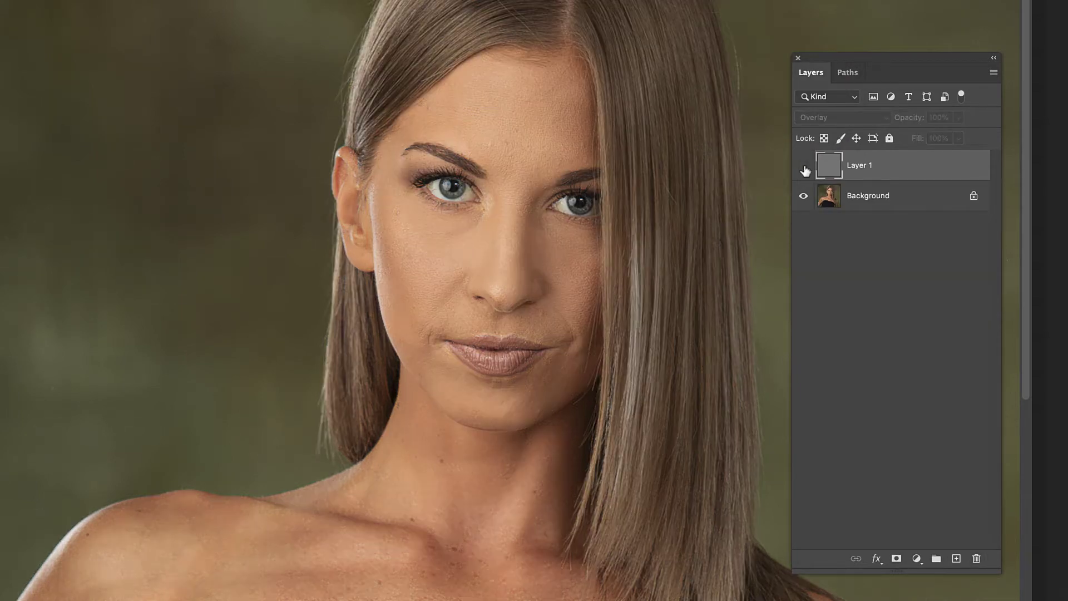
pyautogui.click(804, 167)
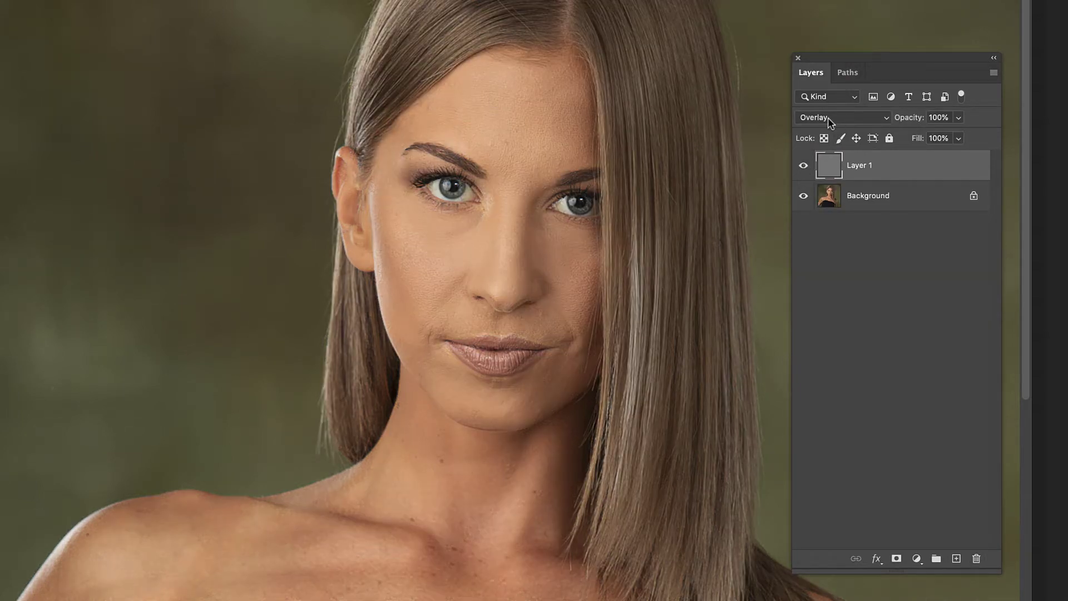
# Duplicate the Background layer of UnshapMask.jpg and open the Unsharp Mask filter on the copy
pyautogui.moveTo(863, 61); pyautogui.dragTo(1067, 49)
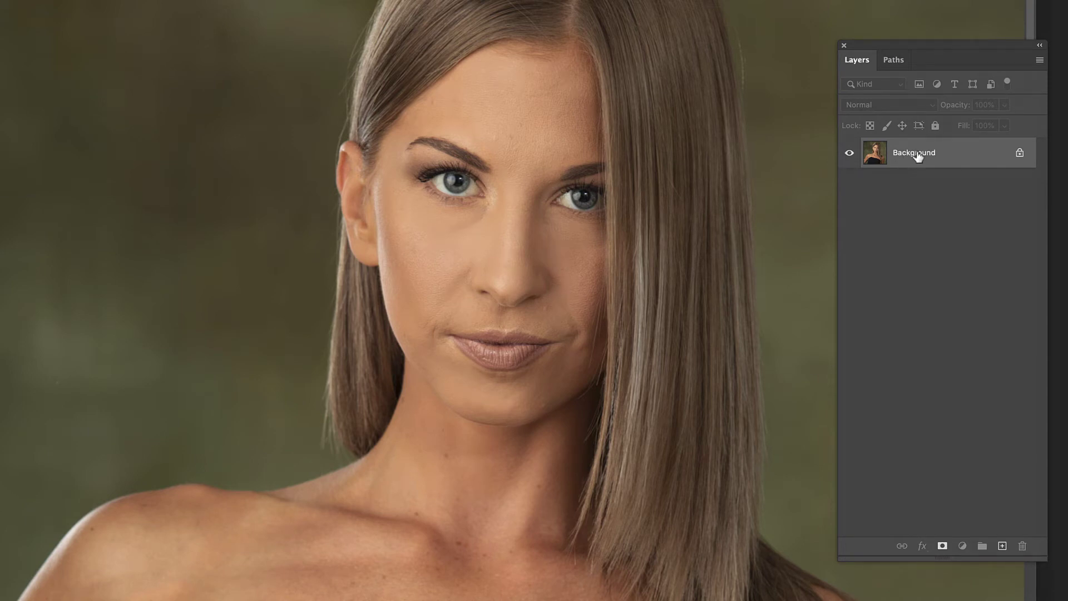
pyautogui.hotkey('ctrl', 'j')
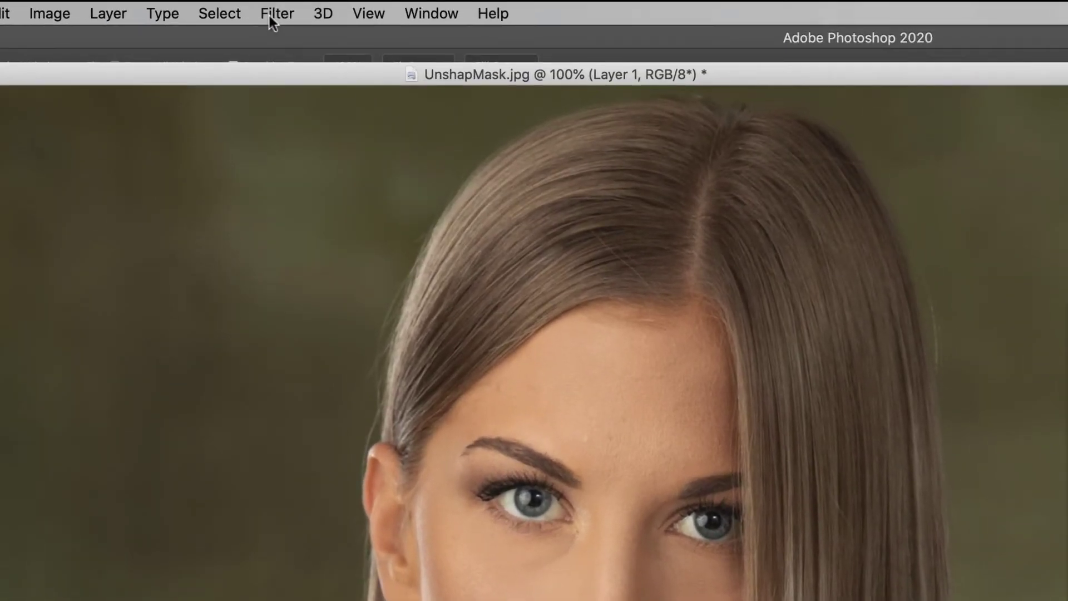
pyautogui.click(269, 16)
pyautogui.moveTo(305, 385)
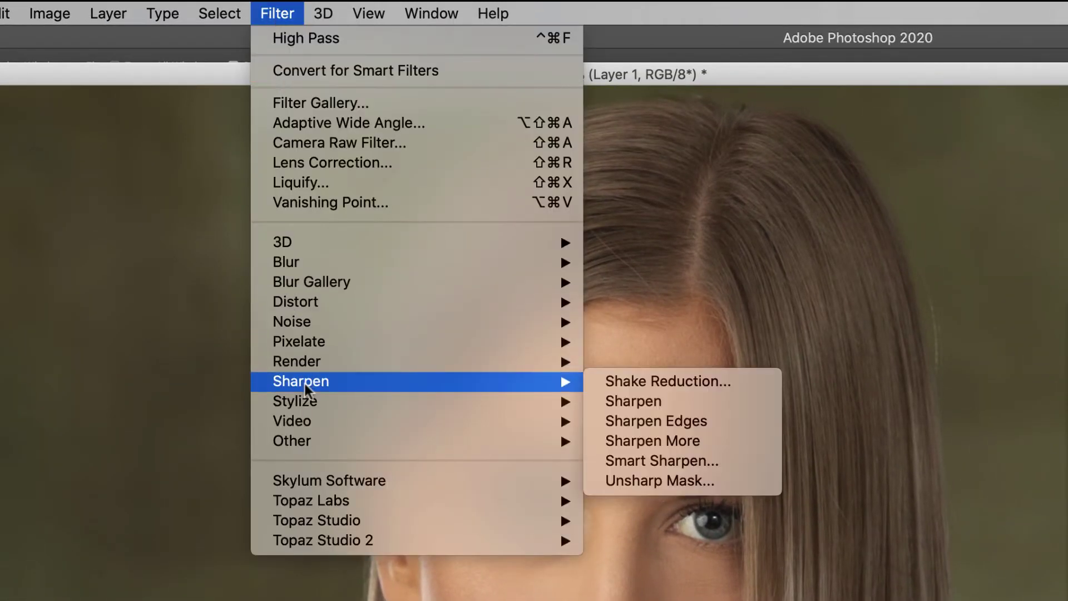
pyautogui.click(675, 481)
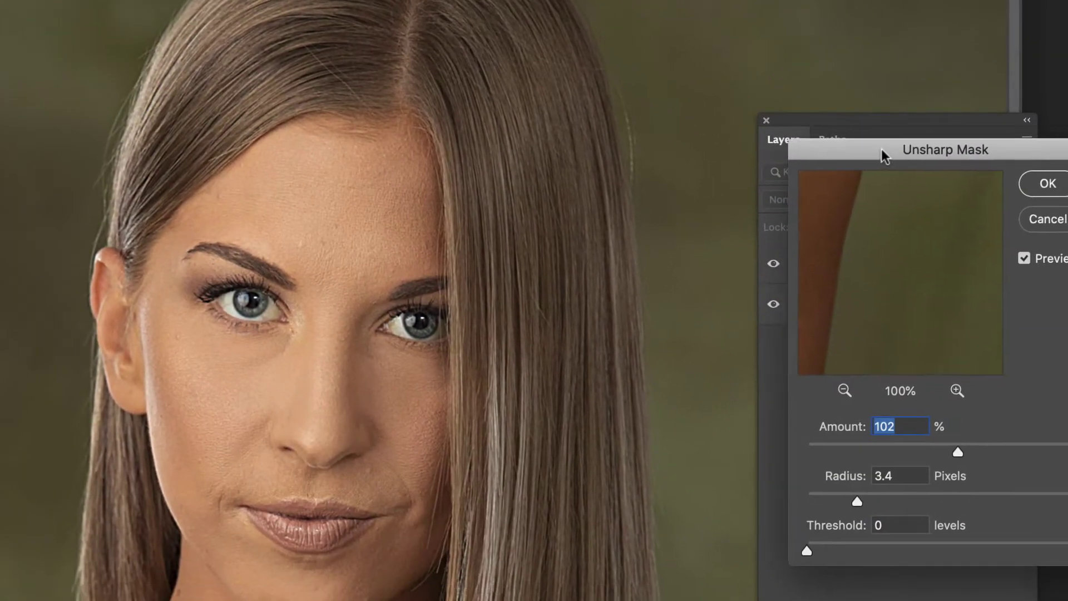
# Set the Unsharp Mask radius to 2.5 pixels, preview the eye, raise the amount above 122%, and apply the filter
pyautogui.moveTo(881, 148); pyautogui.dragTo(783, 82)
pyautogui.moveTo(764, 434); pyautogui.dragTo(752, 439)
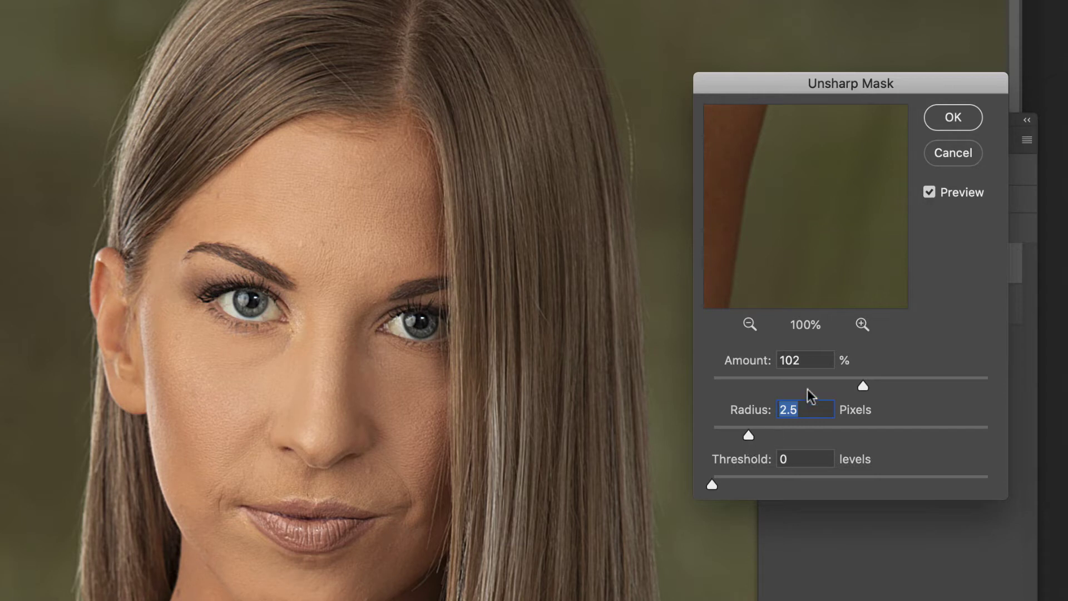
pyautogui.moveTo(862, 386); pyautogui.dragTo(869, 387)
pyautogui.click(262, 313)
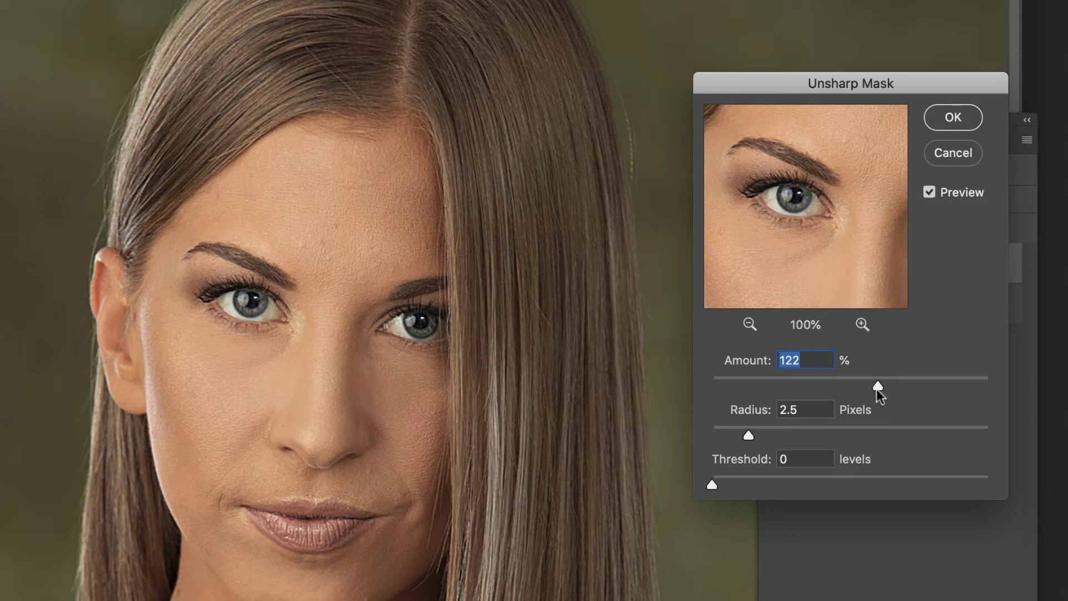
pyautogui.moveTo(876, 389); pyautogui.dragTo(888, 391)
pyautogui.click(954, 118)
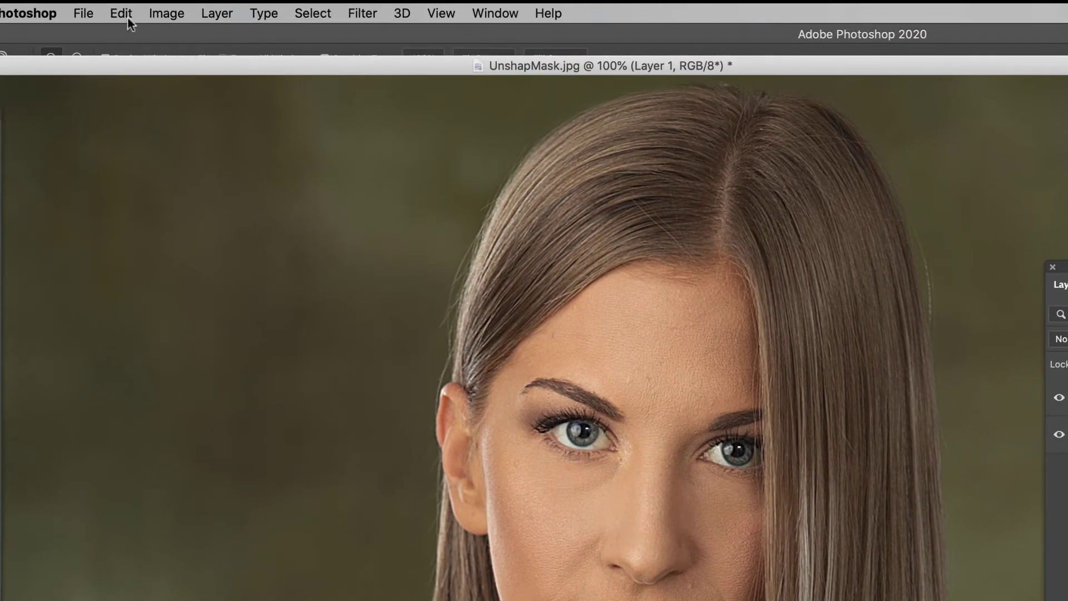
# Fade the Unsharp Mask effect on Layer 1 using Luminosity mode and a partial opacity well above 32%
pyautogui.click(123, 15)
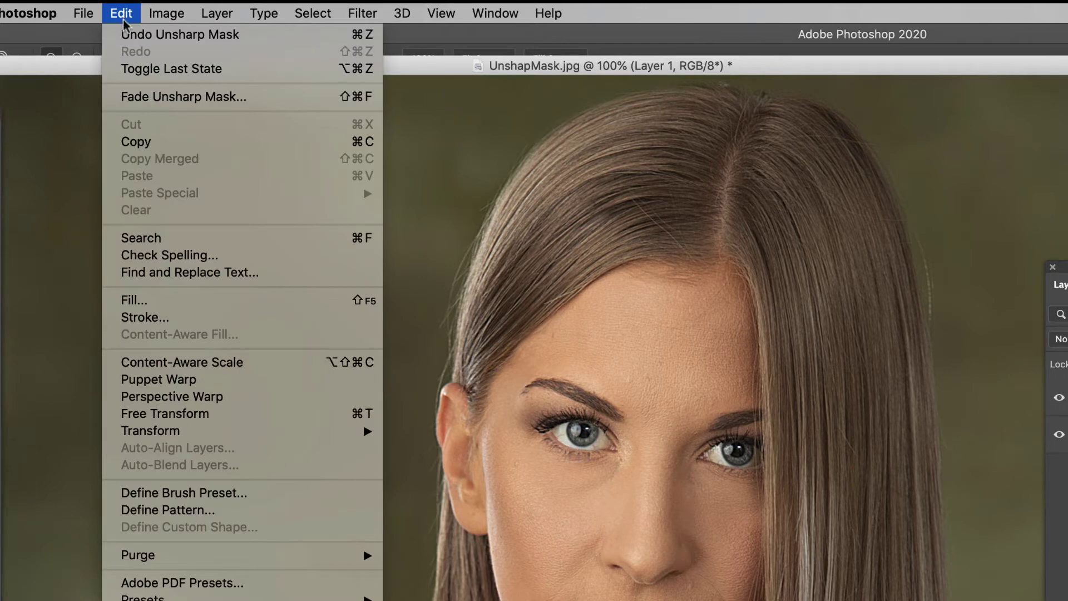
pyautogui.click(164, 98)
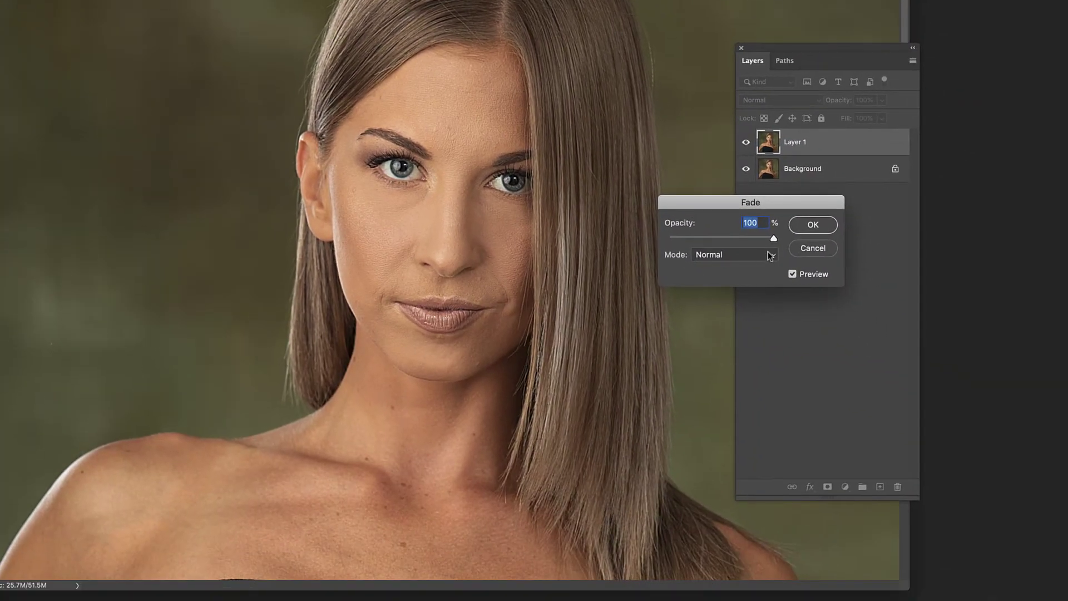
pyautogui.moveTo(723, 240); pyautogui.dragTo(657, 238)
pyautogui.click(711, 255)
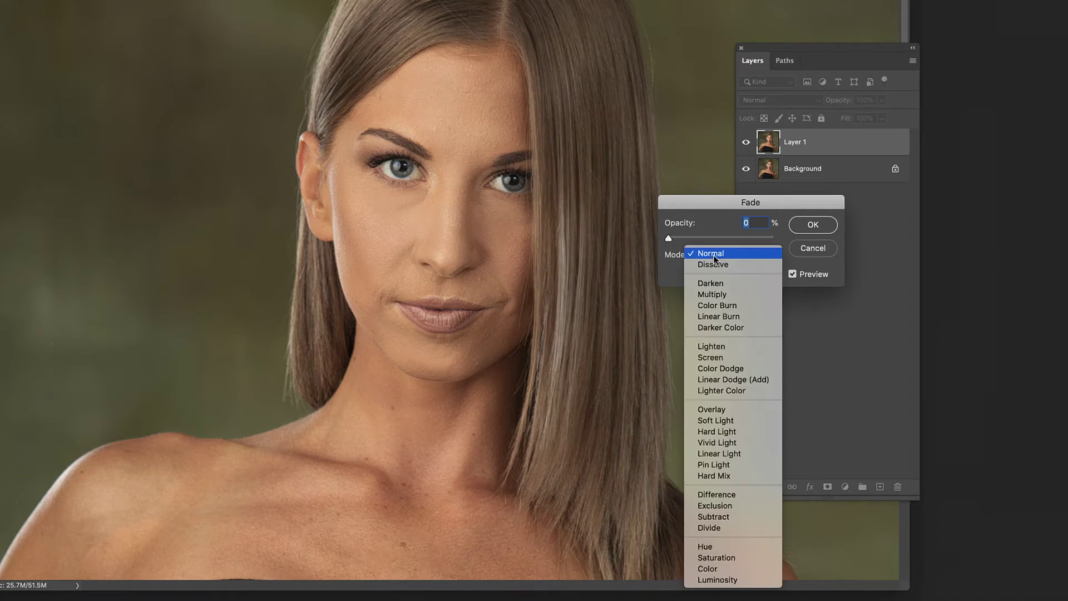
pyautogui.click(717, 580)
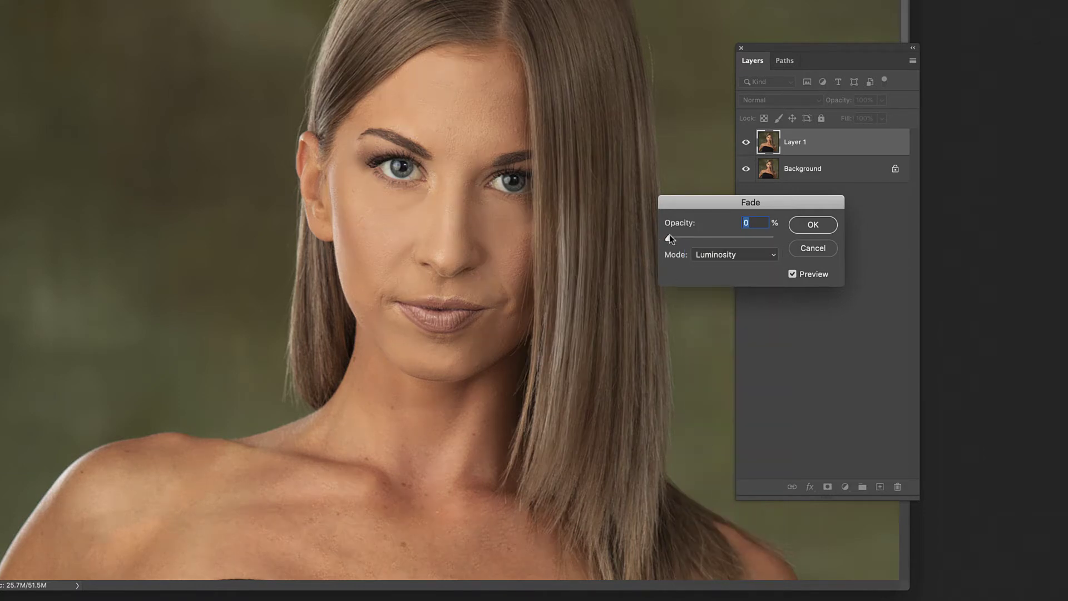
pyautogui.moveTo(669, 238); pyautogui.dragTo(703, 240)
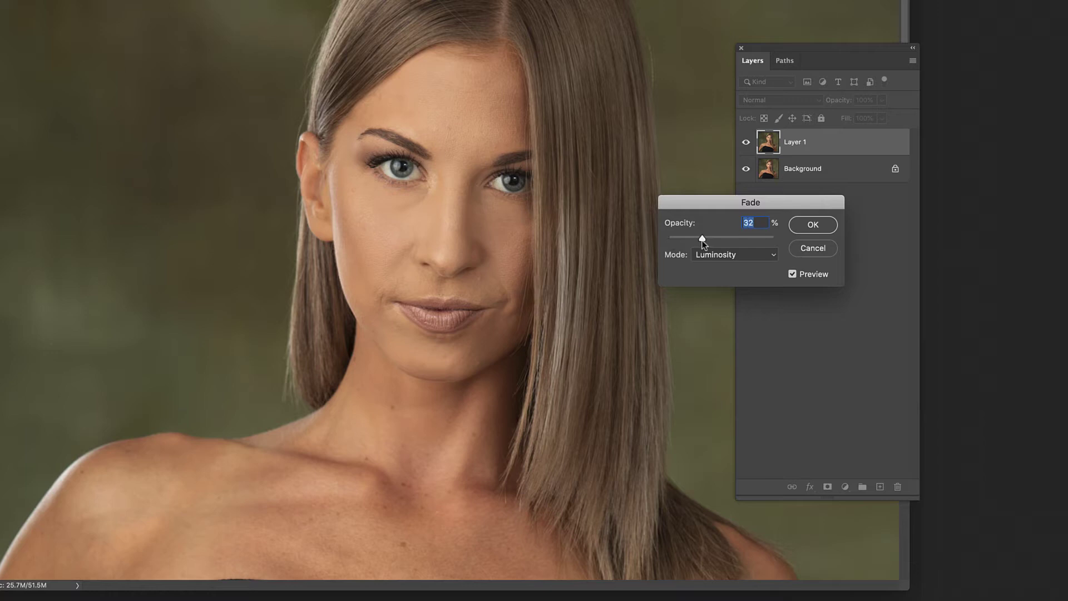
pyautogui.click(746, 238)
pyautogui.click(822, 225)
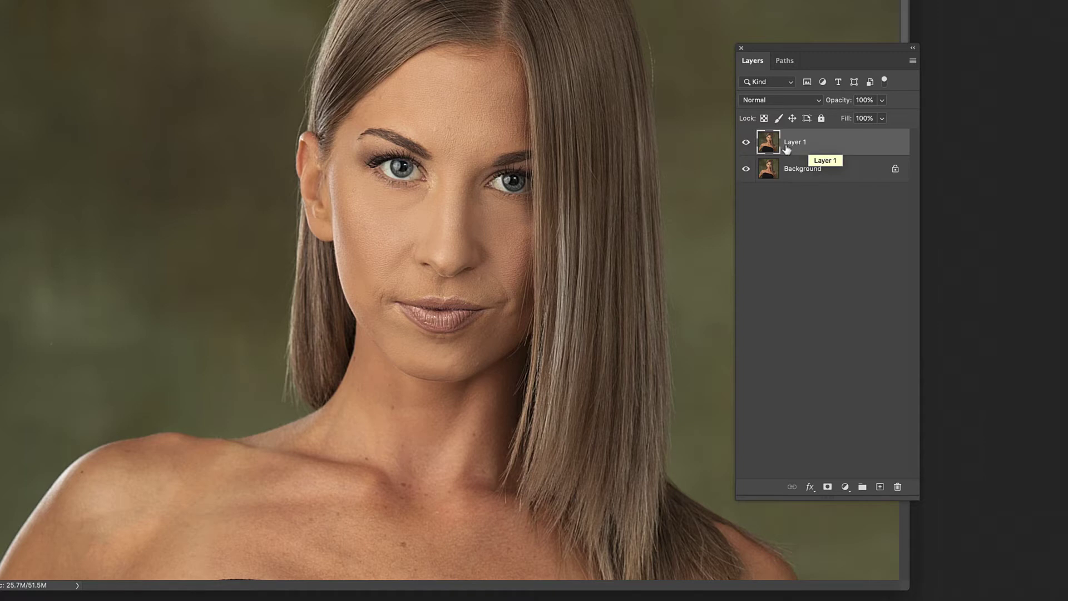
# Lower the opacity of the sharpened Layer 1 to soften the effect
pyautogui.click(883, 100)
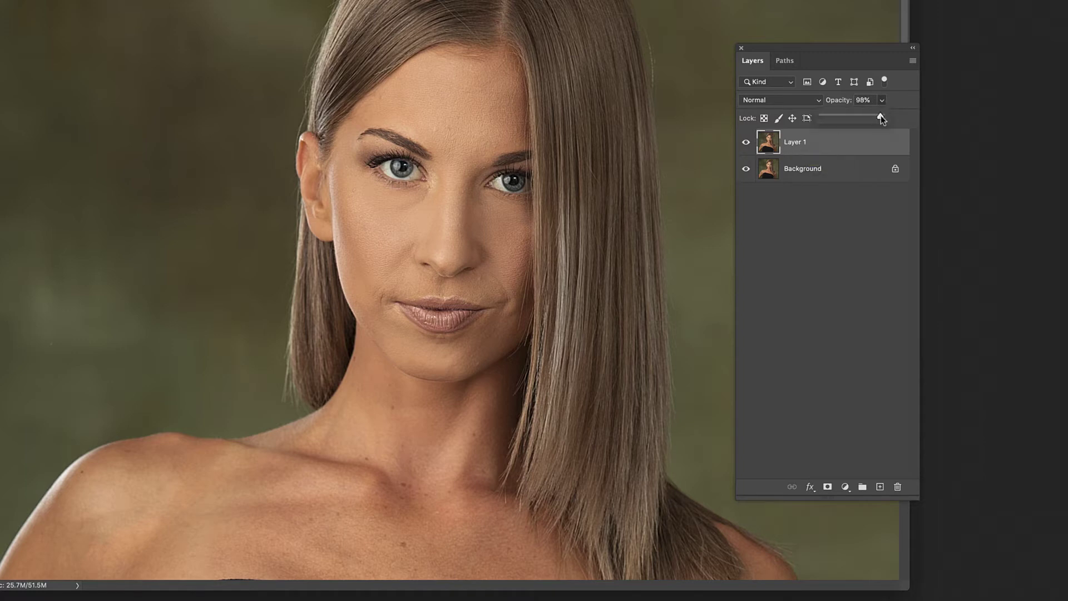
pyautogui.moveTo(881, 115); pyautogui.dragTo(852, 121)
pyautogui.click(839, 149)
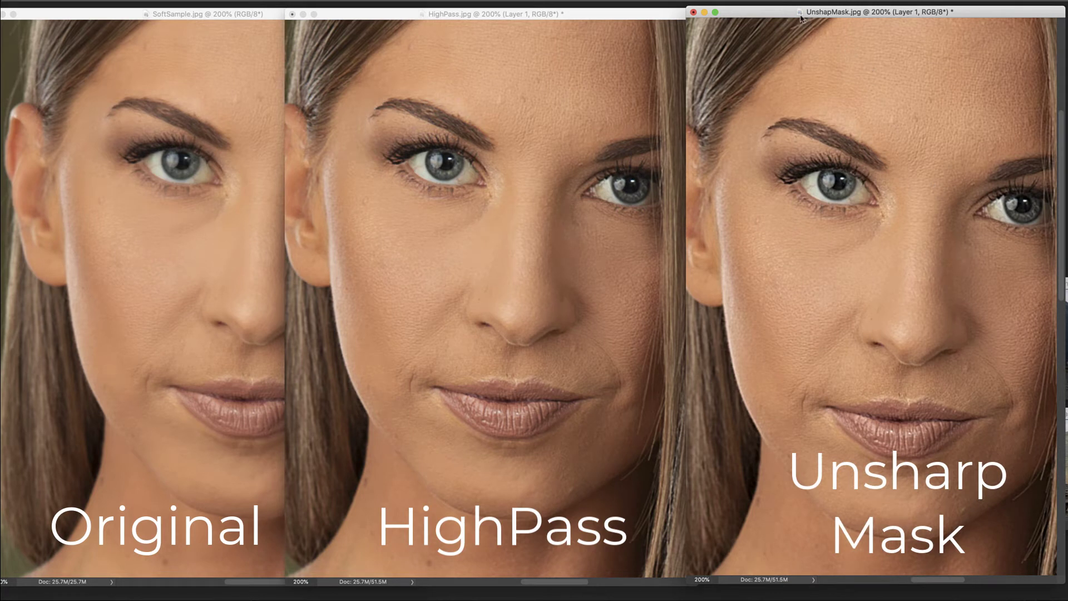
# Position the UnshapMask.jpg window beside the original and HighPass.jpg windows to compare the sharpening results
pyautogui.moveTo(800, 17); pyautogui.dragTo(807, 18)
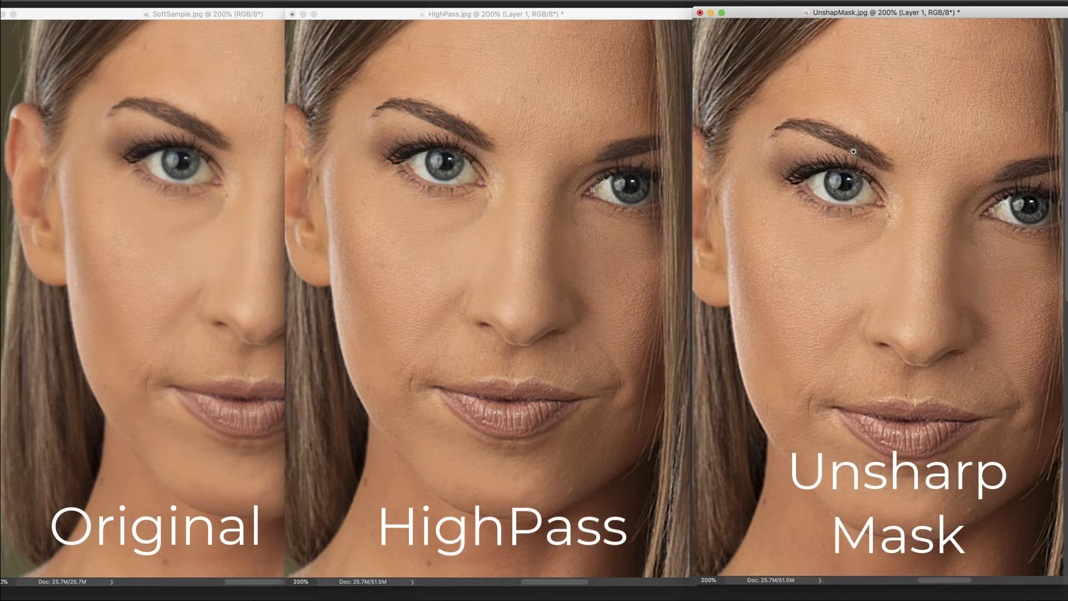
# Align the UnshapMask.jpg window against the edge of the HighPass.jpg window and bring the hidden tools and palettes back into view
pyautogui.click(523, 24)
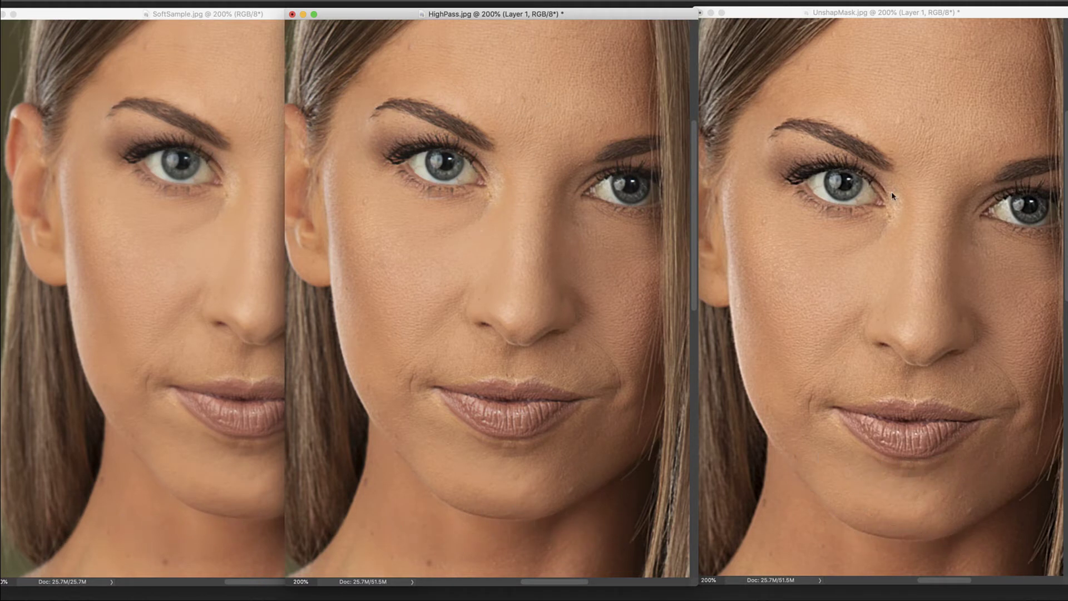
pyautogui.click(839, 14)
pyautogui.moveTo(839, 14)
pyautogui.mouseDown()
pyautogui.moveTo(849, 14)
pyautogui.moveTo(835, 14)
pyautogui.mouseUp()
pyautogui.press('Tab')
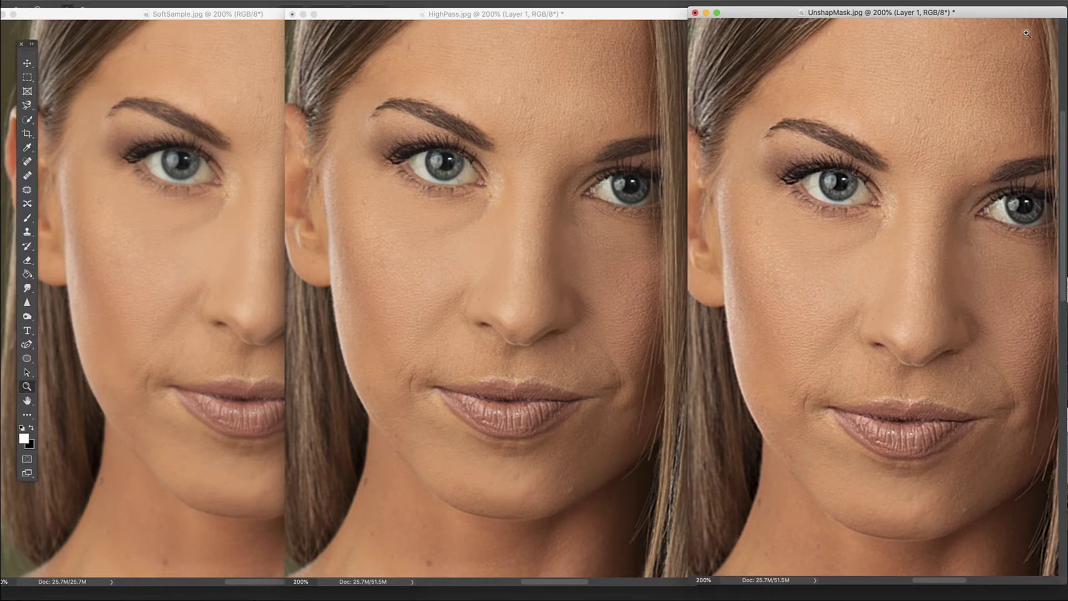
pyautogui.moveTo(835, 14); pyautogui.dragTo(837, 14)
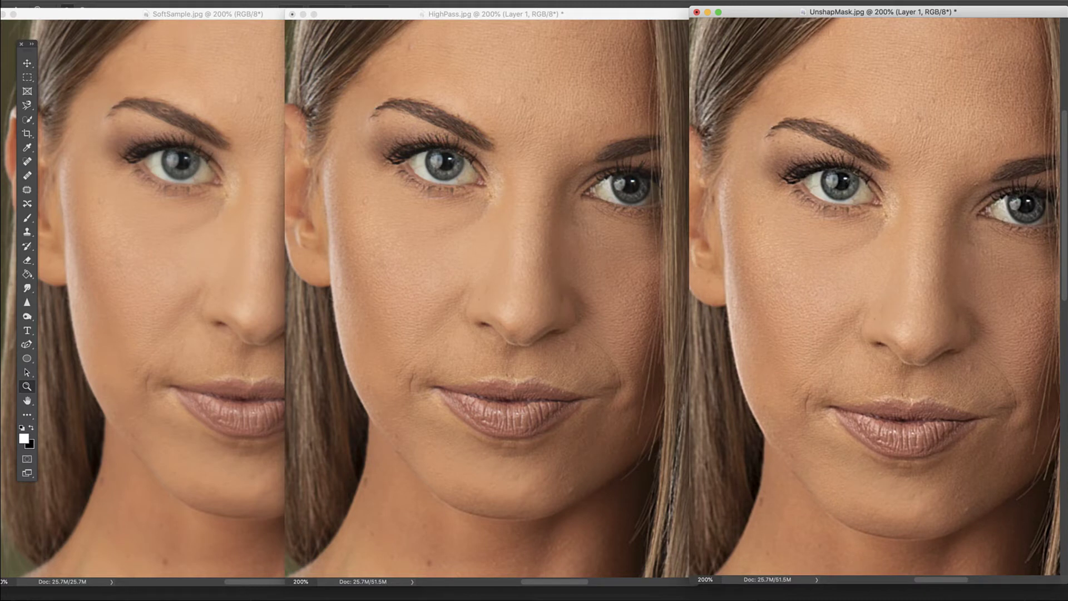
# Lower the opacity of the sharpened Layer 1 in UnshapMask.jpg to 80%
pyautogui.moveTo(1067, 169); pyautogui.dragTo(660, 196)
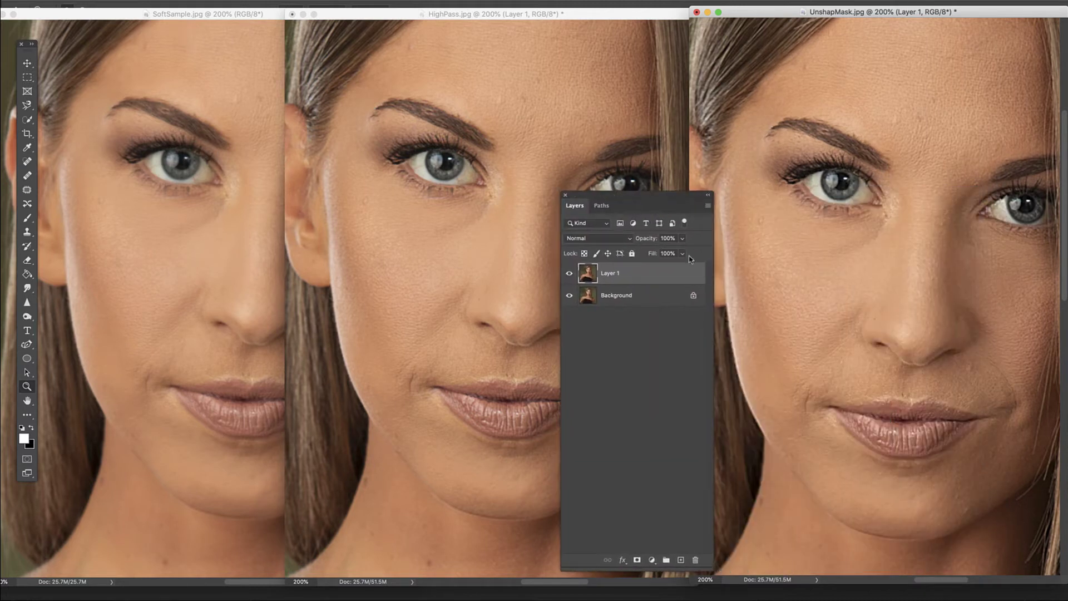
pyautogui.click(682, 238)
pyautogui.moveTo(683, 253); pyautogui.dragTo(673, 253)
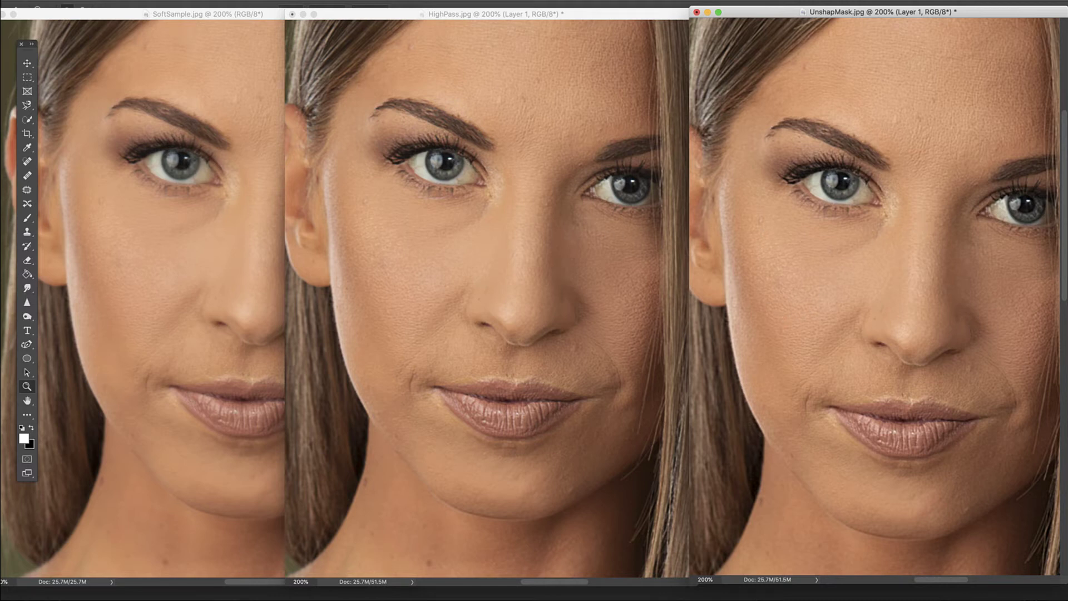
# Add a layer mask to Layer 1 in UnshapMask.jpg and move the layer list off the images
pyautogui.press('F7')
pyautogui.moveTo(674, 156); pyautogui.dragTo(516, 99)
pyautogui.moveTo(769, 19); pyautogui.dragTo(770, 18)
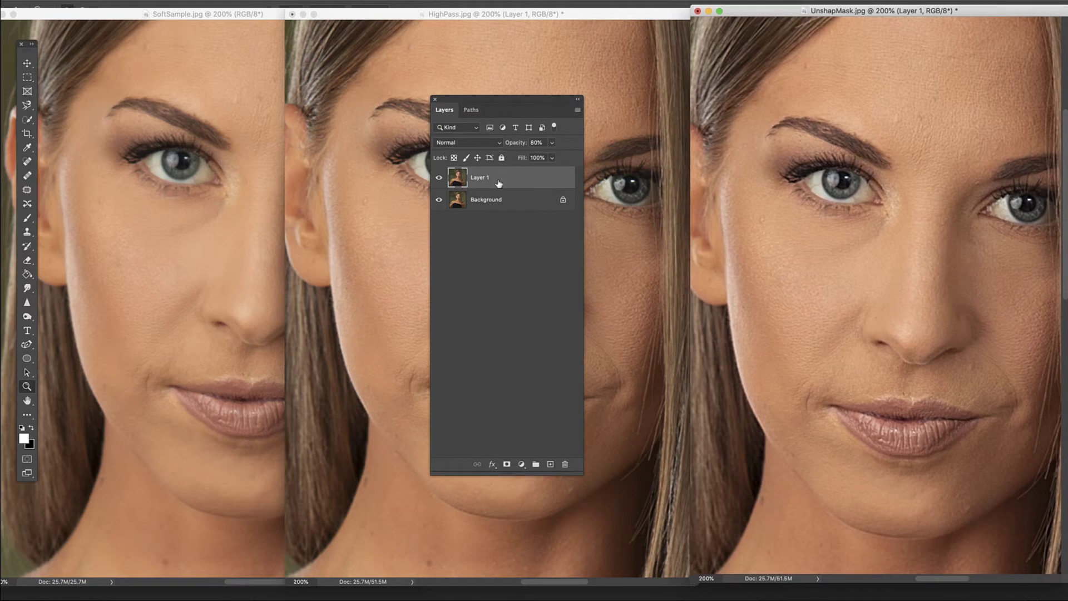
pyautogui.click(506, 465)
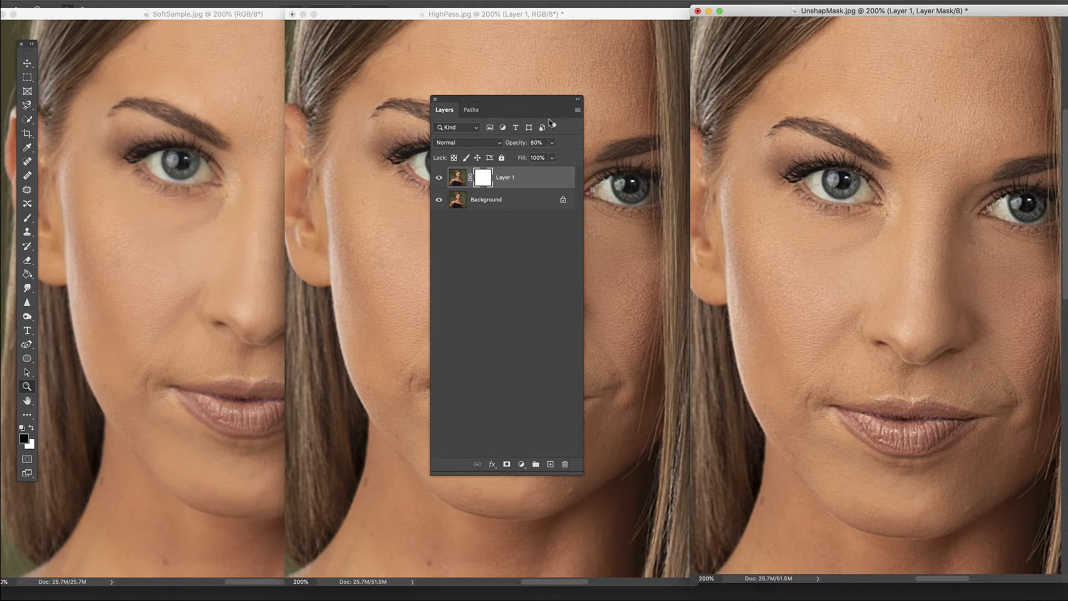
pyautogui.moveTo(507, 97); pyautogui.dragTo(1067, 189)
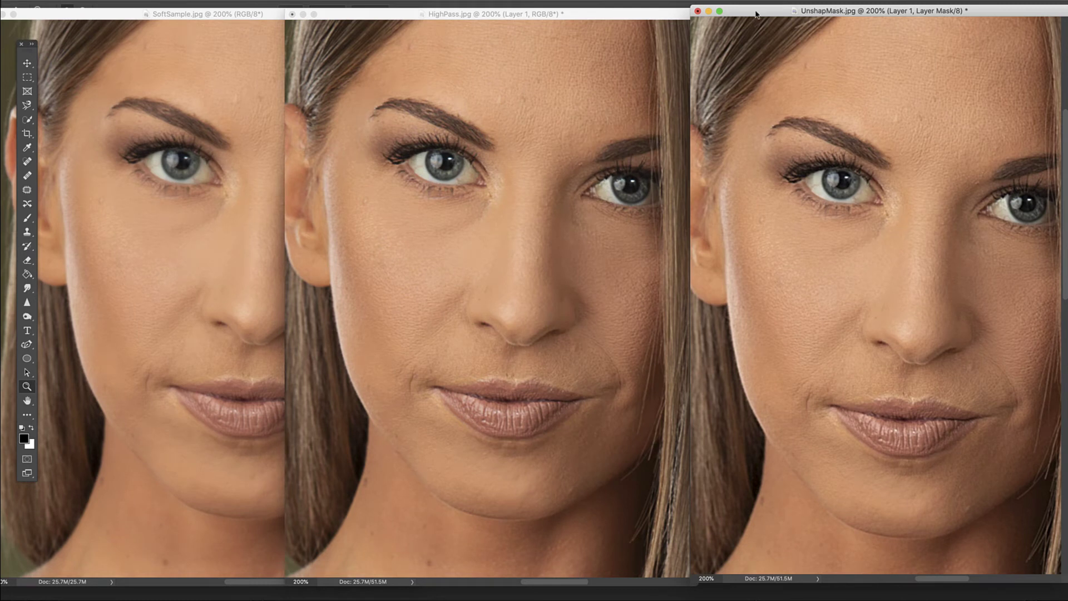
# Shift the UnshapMask.jpg and HighPass.jpg windows slightly so they sit edge to edge beside the original
pyautogui.moveTo(757, 15); pyautogui.dragTo(772, 17)
pyautogui.moveTo(677, 15); pyautogui.dragTo(683, 13)
pyautogui.press('x')
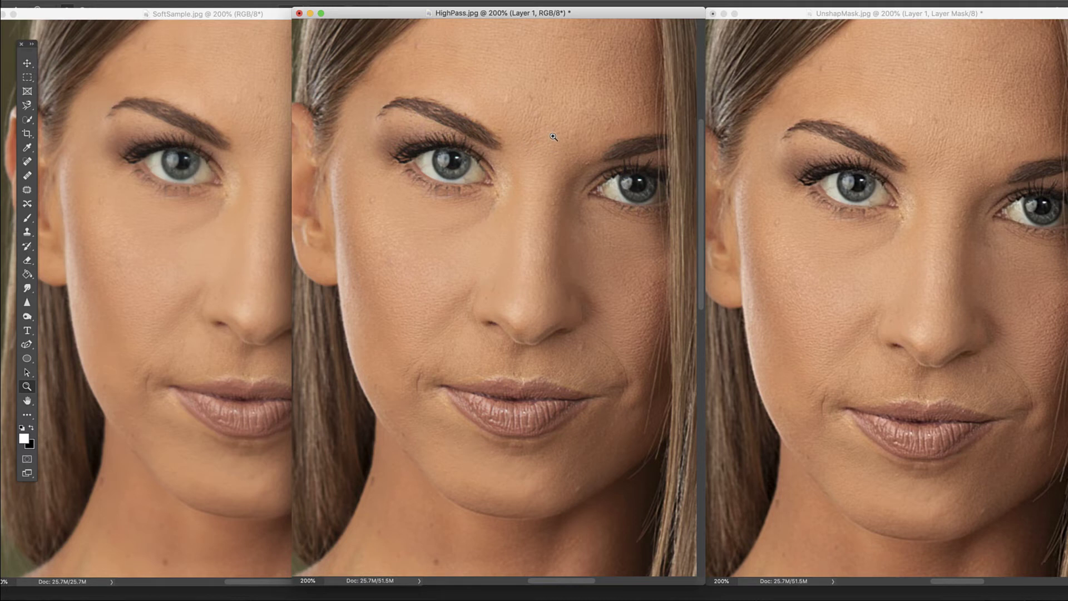
# Compare the eye beside the long hair, along with the hair detail, in HighPass.jpg and UnshapMask.jpg
pyautogui.moveTo(628, 113); pyautogui.dragTo(417, 114)
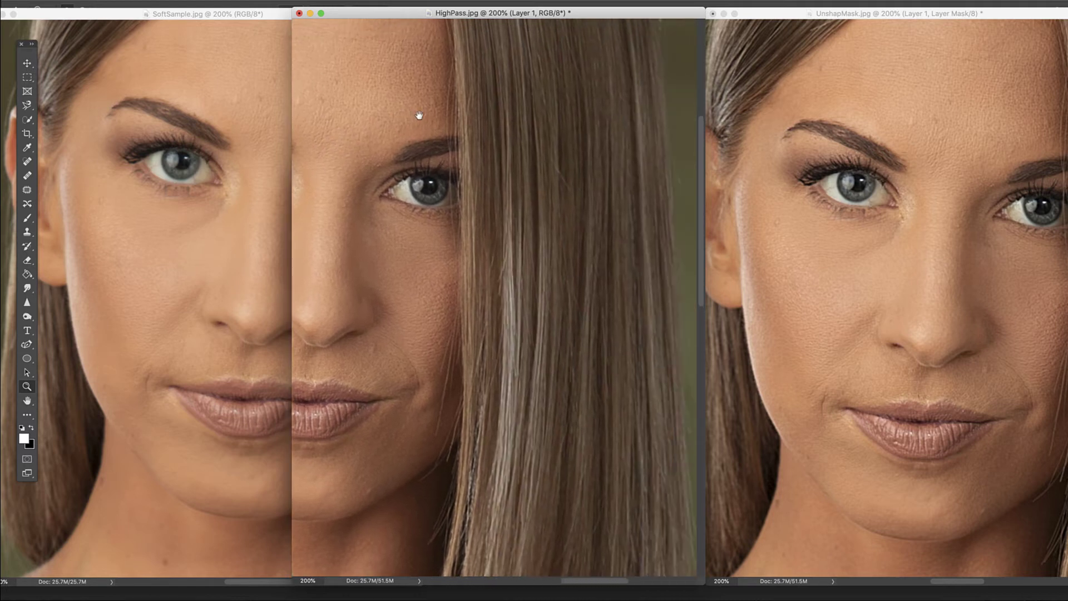
pyautogui.moveTo(979, 224); pyautogui.dragTo(853, 217)
pyautogui.moveTo(1056, 248); pyautogui.dragTo(805, 241)
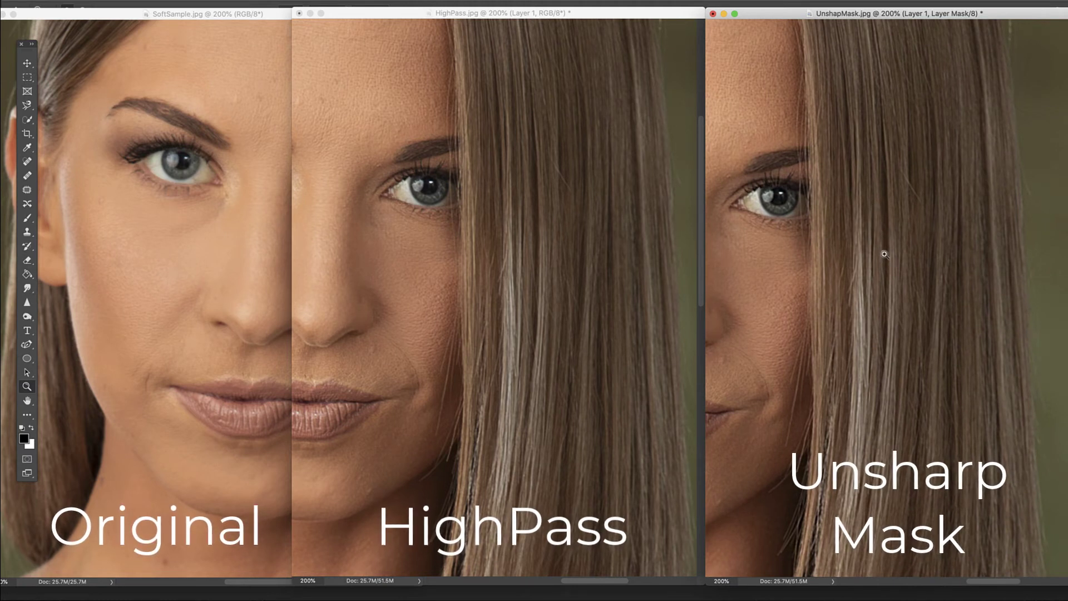
pyautogui.moveTo(801, 280); pyautogui.dragTo(851, 281)
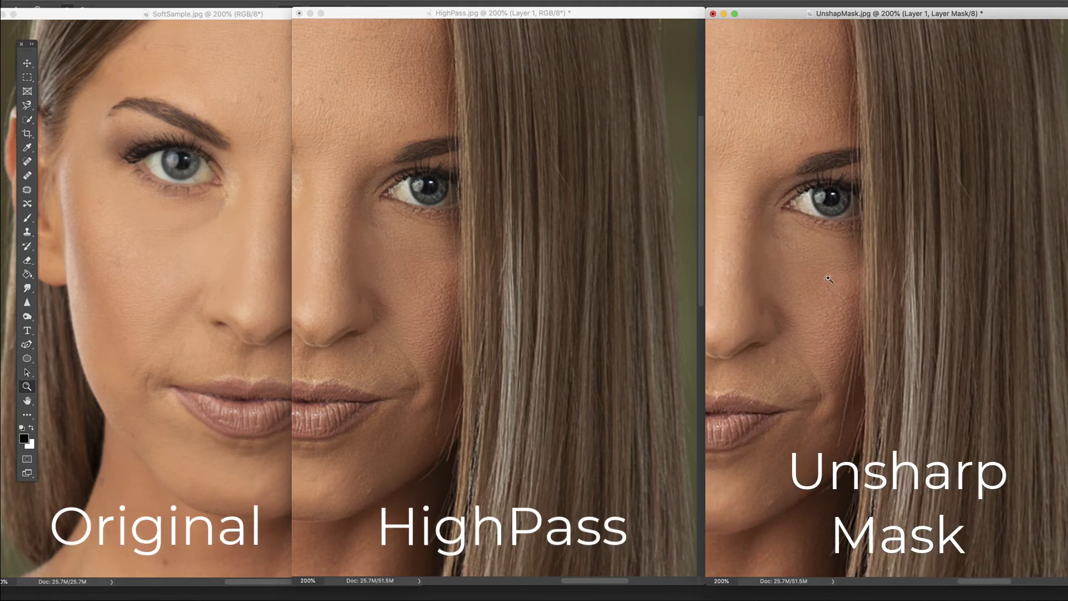
pyautogui.click(556, 290)
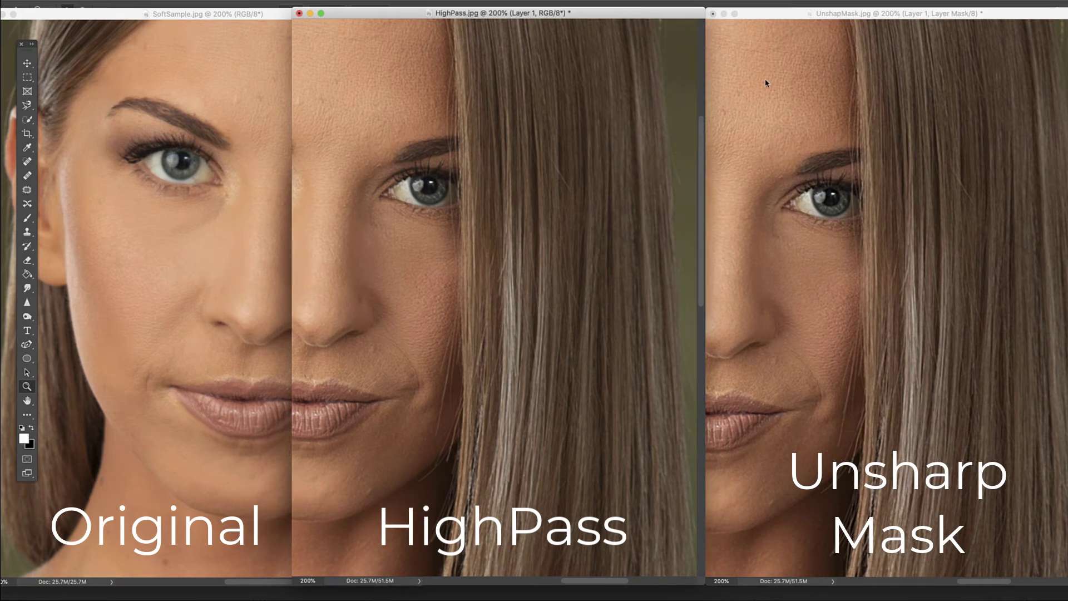
pyautogui.click(770, 14)
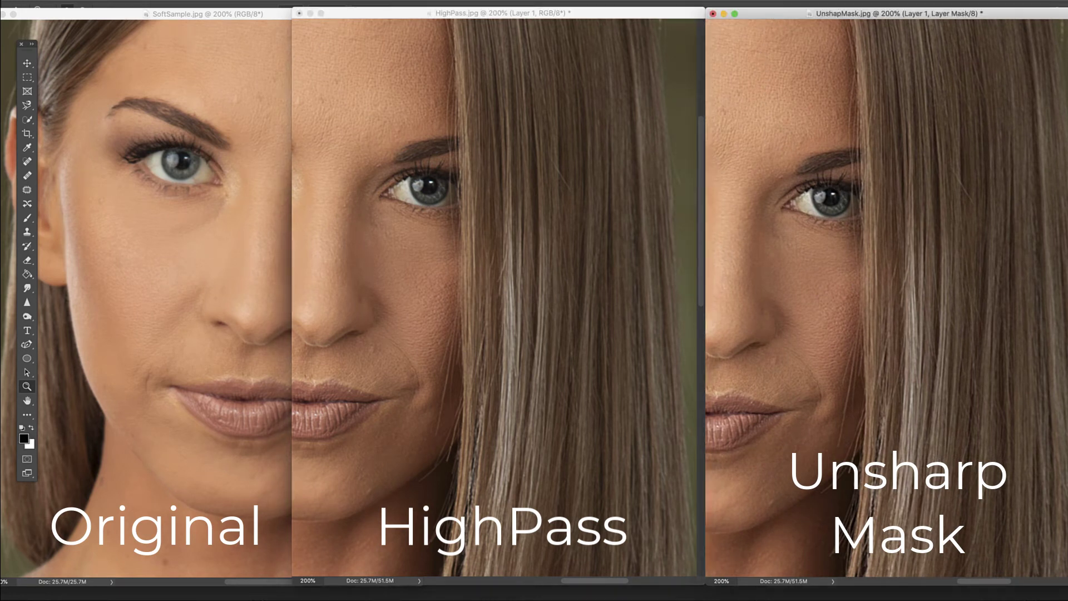
# Target the Layer 1 image instead of its mask in UnshapMask.jpg and close the gap between the two sharpened windows
pyautogui.press('super+2')
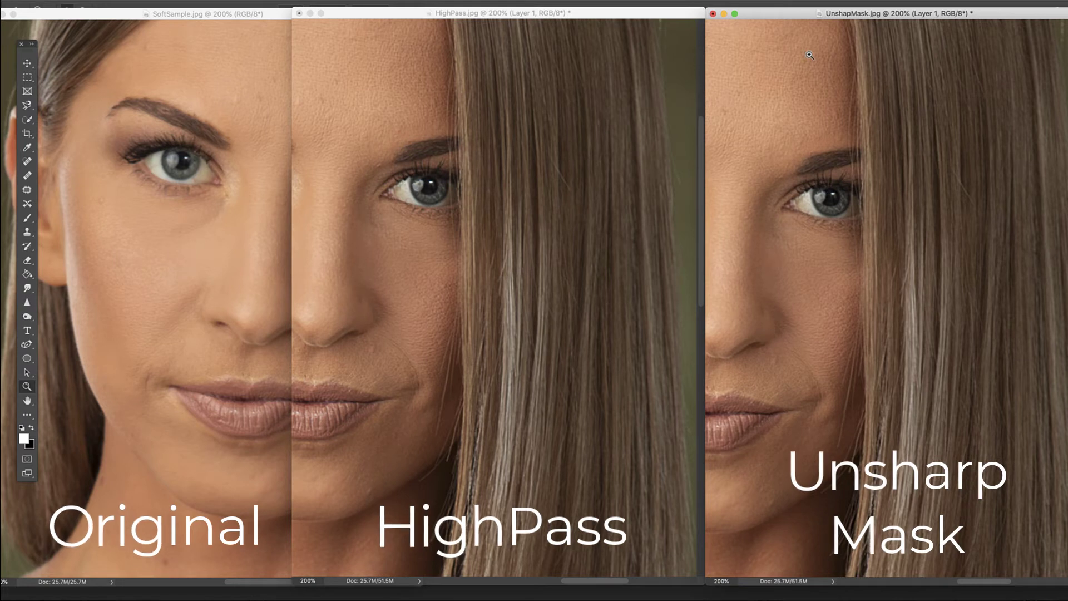
pyautogui.moveTo(772, 13); pyautogui.dragTo(773, 13)
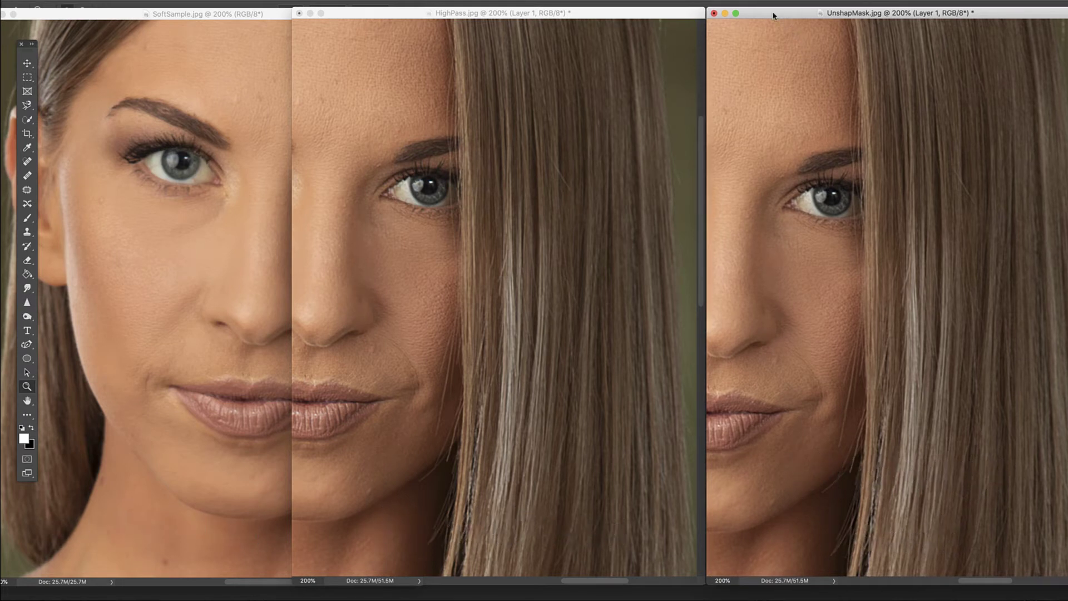
pyautogui.moveTo(675, 11); pyautogui.dragTo(677, 11)
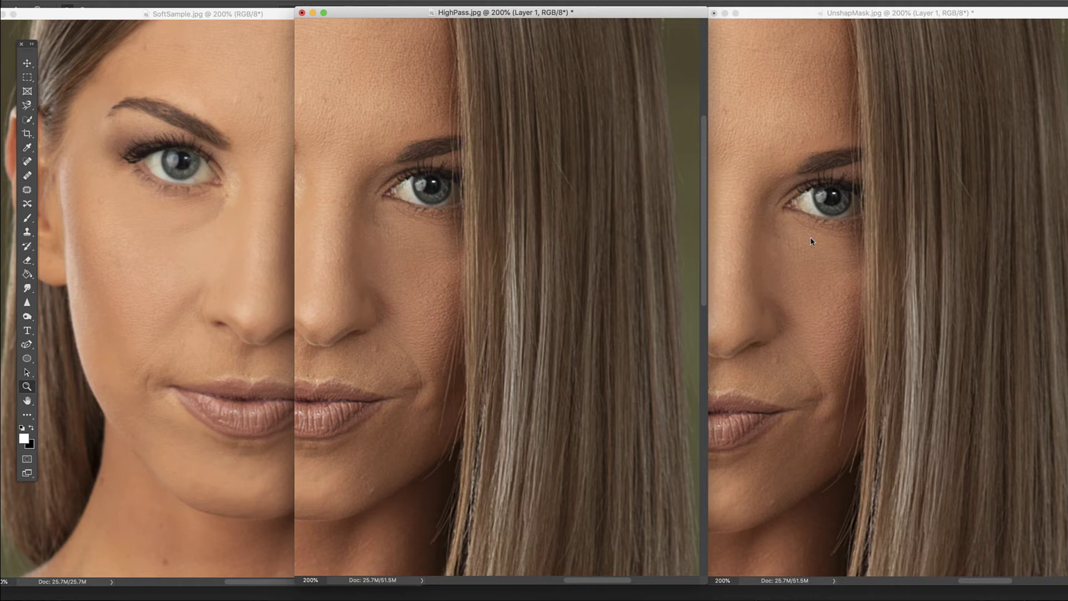
# Examine the same eye and hair area in SoftSample.jpg against the two sharpened versions
pyautogui.click(108, 179)
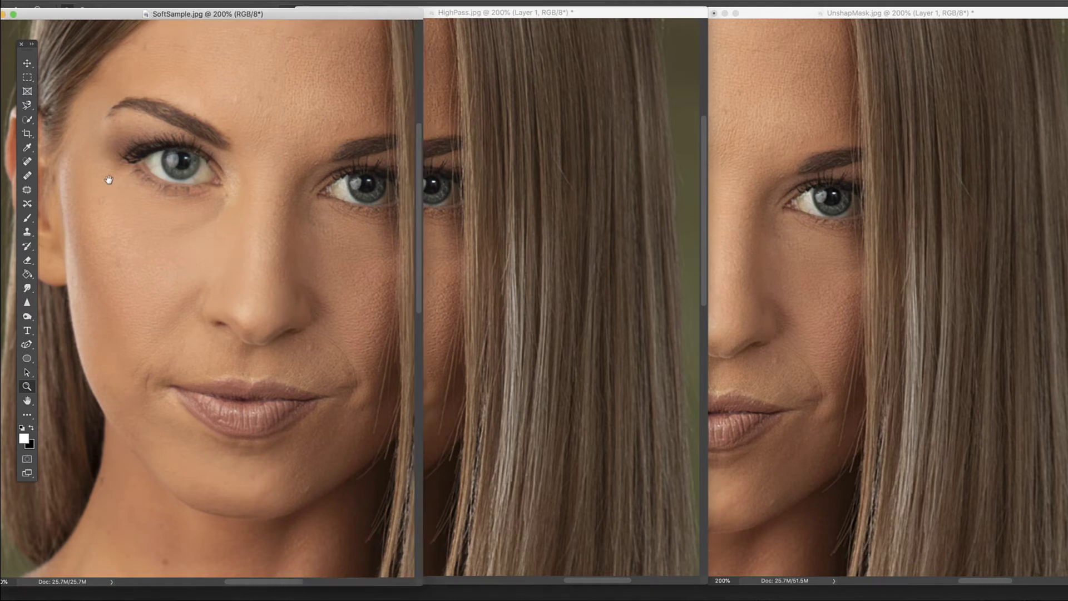
pyautogui.moveTo(283, 196); pyautogui.dragTo(200, 212)
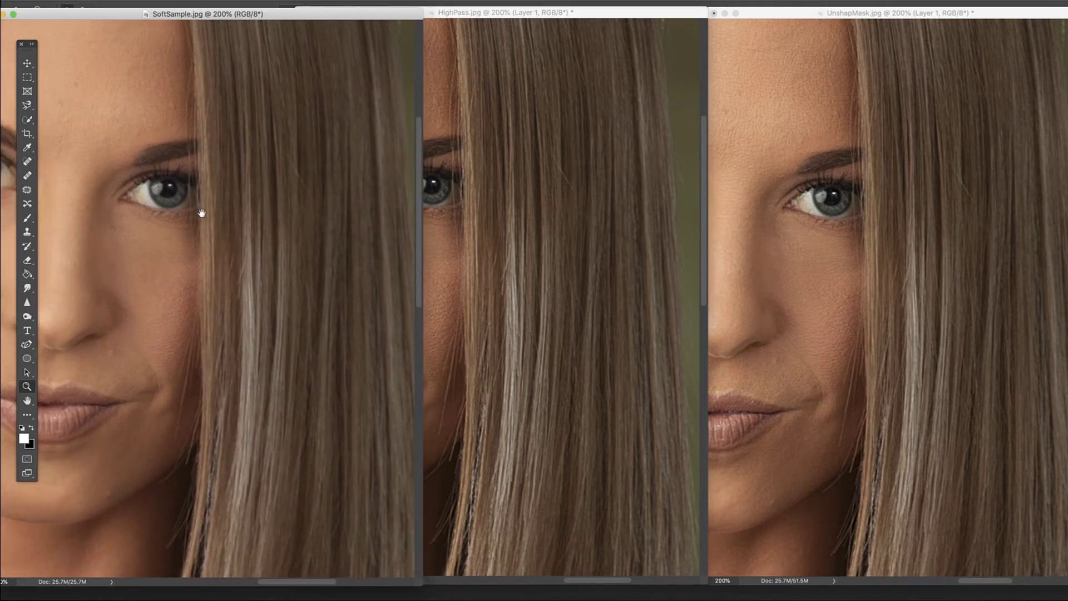
pyautogui.click(499, 16)
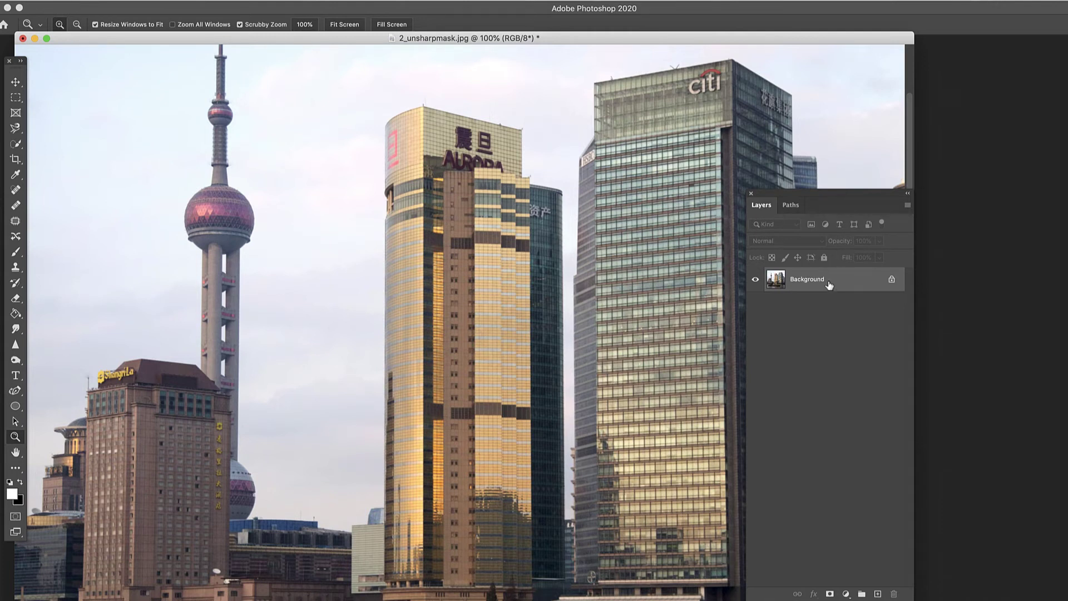
# Duplicate the Background layer of 2_unsharpmask.jpg and start the Unsharp Mask filter on the copy
pyautogui.press('super+j')
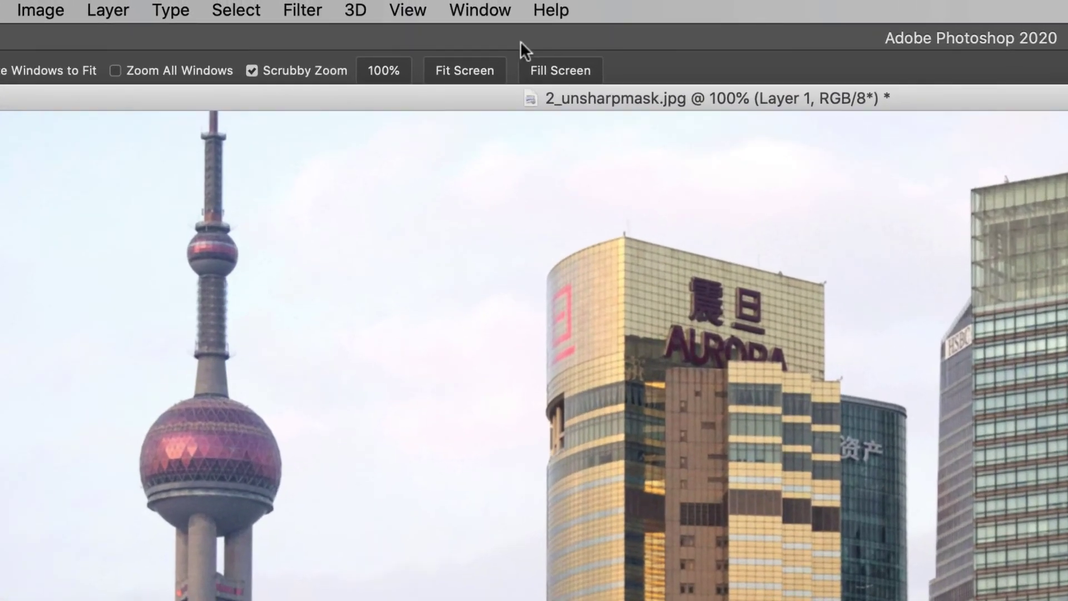
pyautogui.click(292, 11)
pyautogui.moveTo(424, 470)
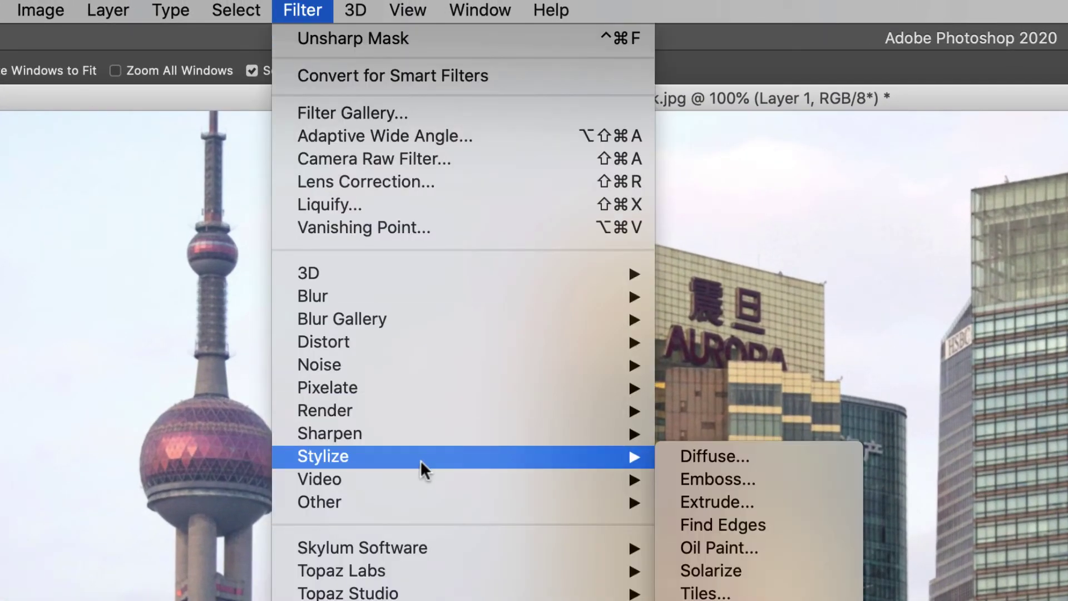
pyautogui.moveTo(423, 440)
pyautogui.click(735, 546)
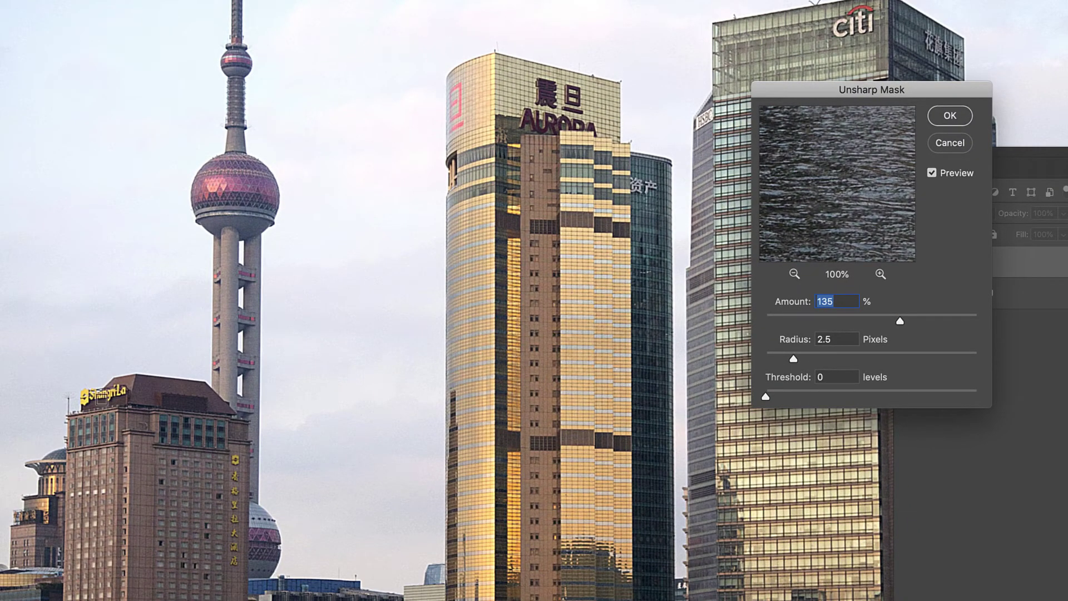
# Centre the Unsharp Mask preview on the Shangri-La sign and magnify it to 300%
pyautogui.click(102, 398)
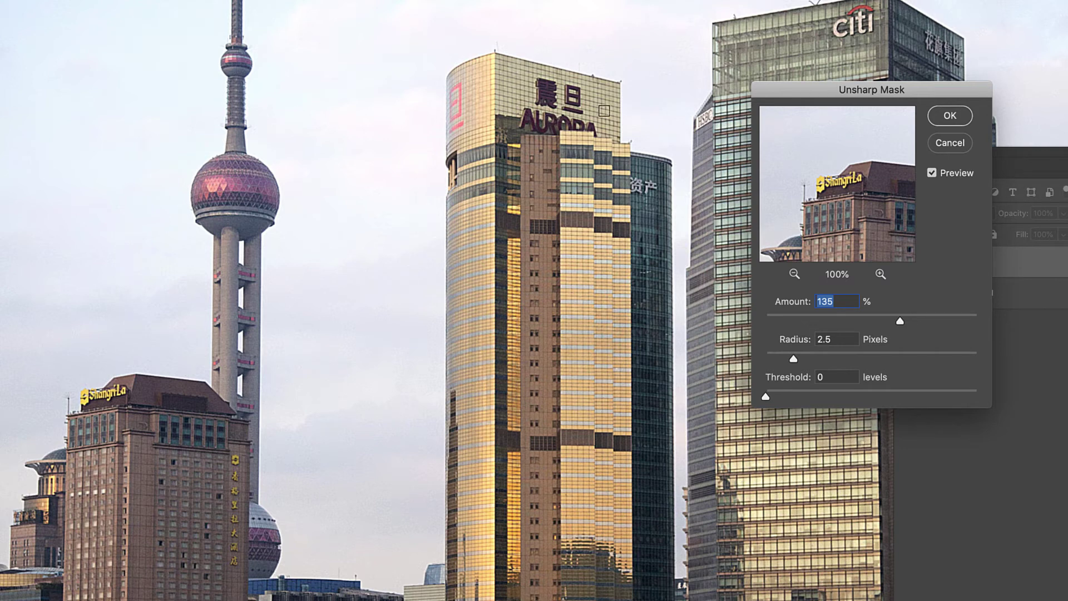
pyautogui.click(89, 397)
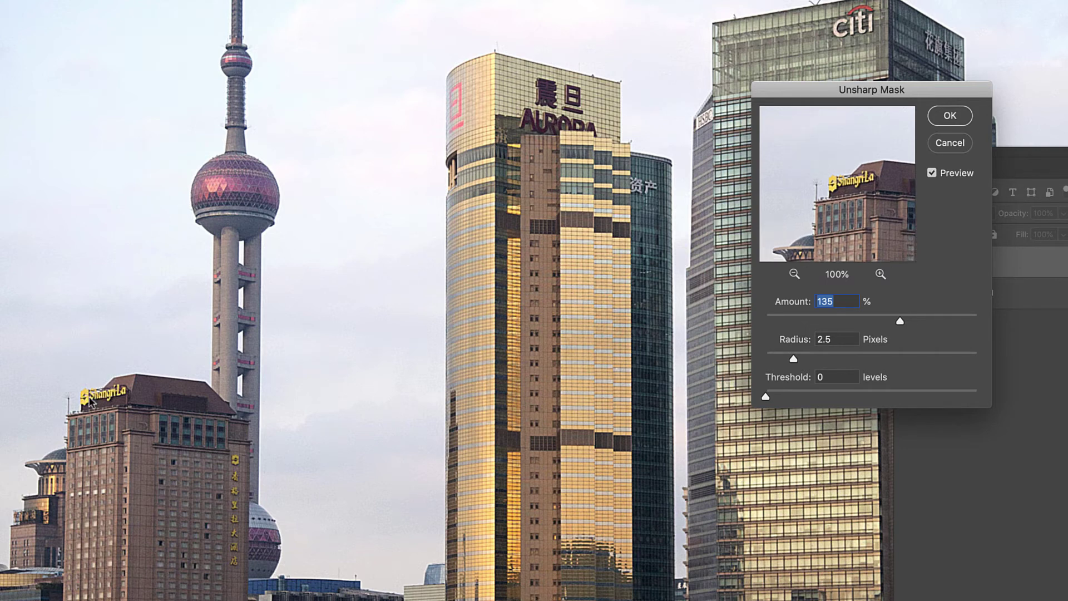
pyautogui.click(880, 274)
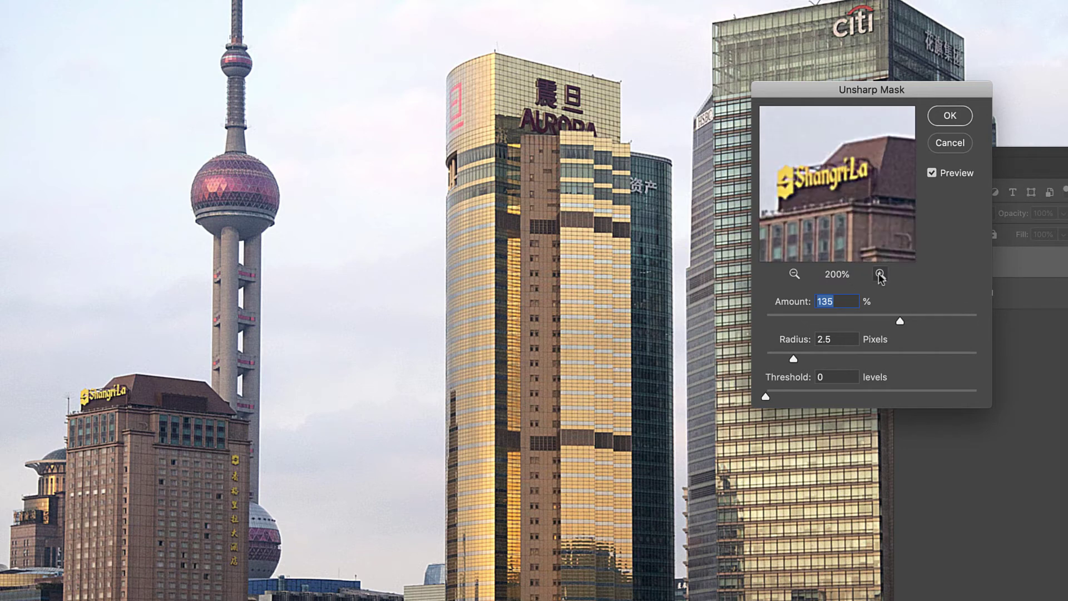
pyautogui.click(879, 274)
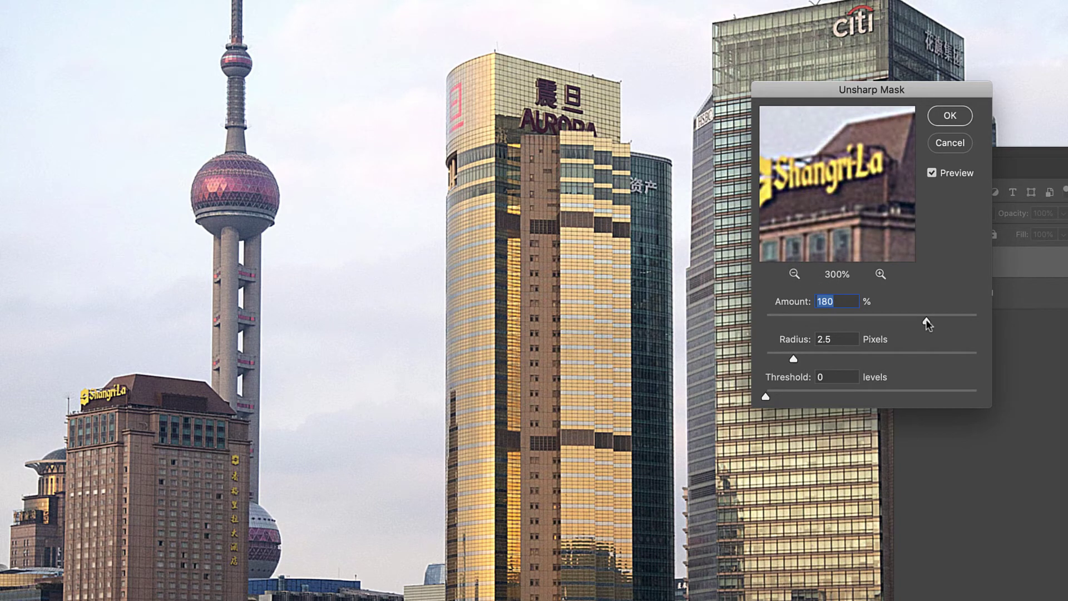
# Set the Unsharp Mask amount to 161% and the radius to 3.5 pixels
pyautogui.moveTo(926, 319); pyautogui.dragTo(924, 322)
pyautogui.moveTo(793, 358); pyautogui.dragTo(805, 362)
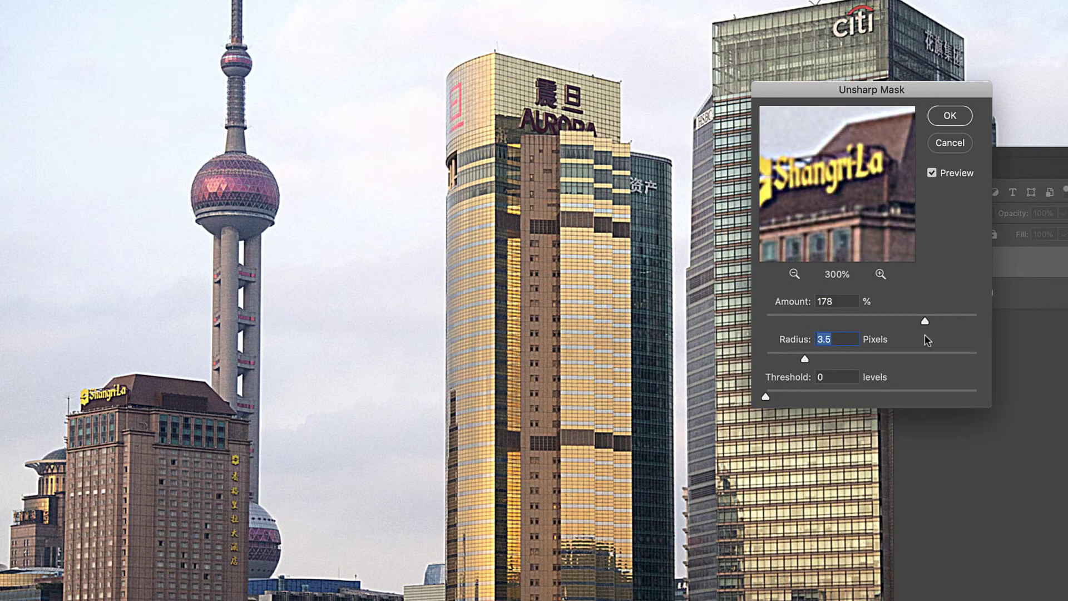
pyautogui.moveTo(924, 321); pyautogui.dragTo(913, 319)
# Compare the skyline with and without the Unsharp Mask preview, and apply the filter to Layer 1
pyautogui.click(932, 174)
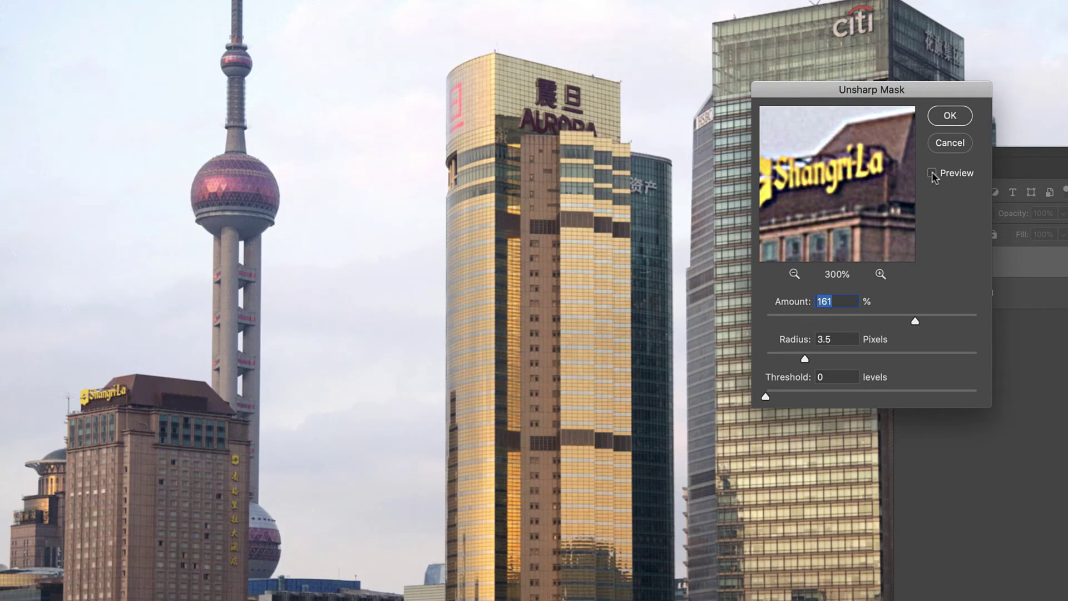
pyautogui.click(931, 173)
pyautogui.click(931, 174)
pyautogui.click(931, 173)
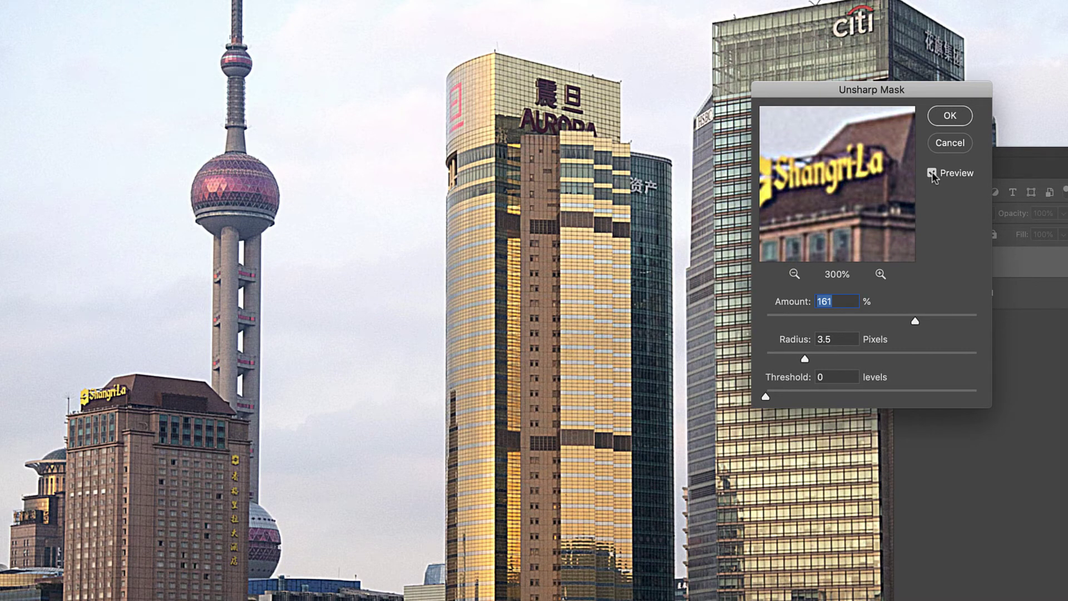
pyautogui.click(948, 116)
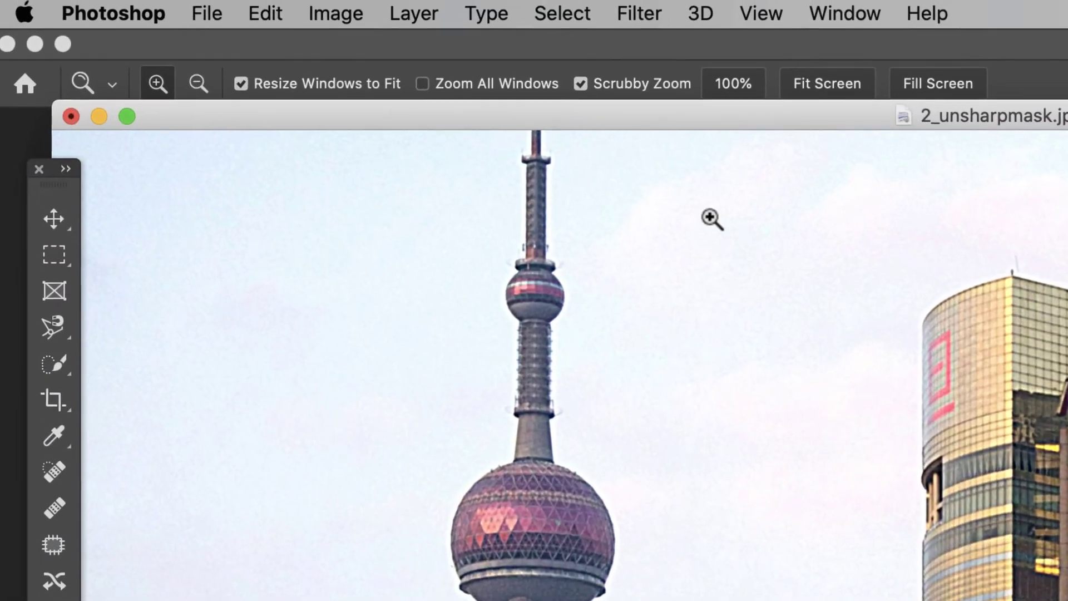
# Fade the Unsharp Mask on Layer 1 to 90% opacity in Luminosity mode
pyautogui.click(268, 15)
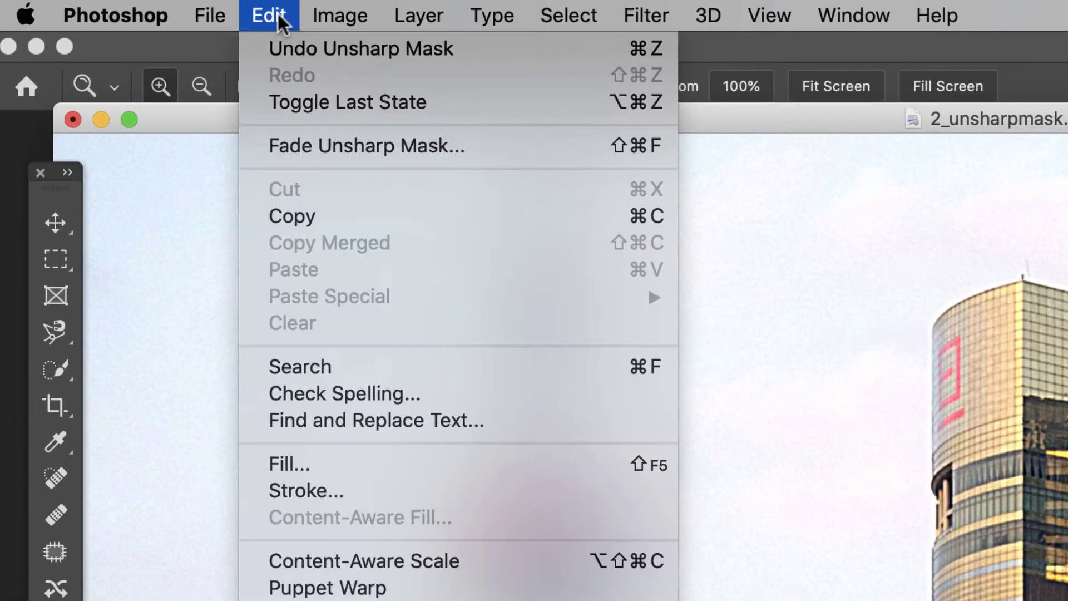
pyautogui.click(312, 148)
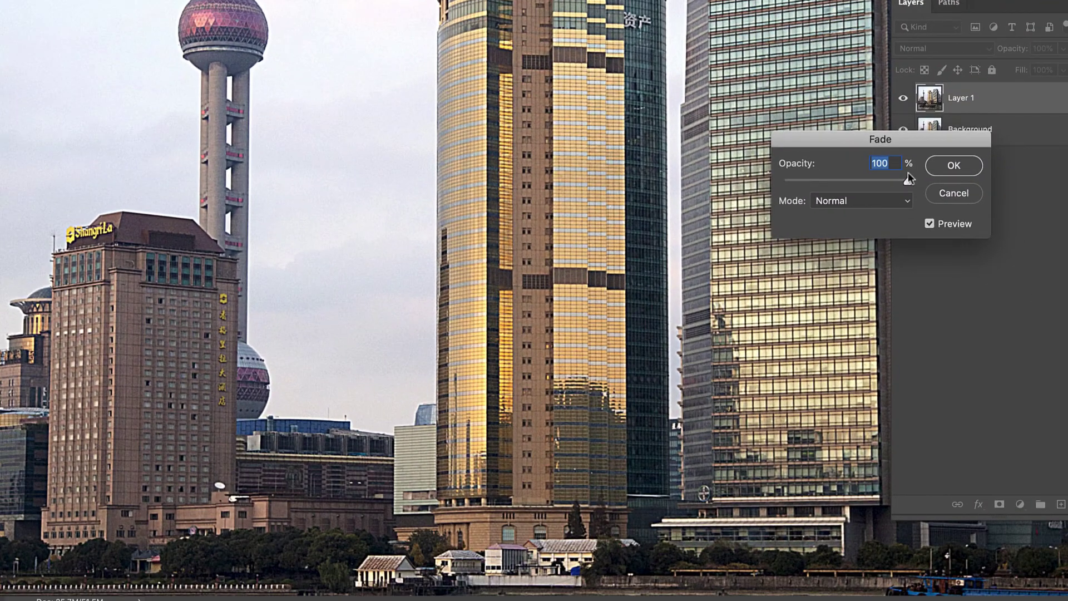
pyautogui.moveTo(900, 144); pyautogui.dragTo(858, 125)
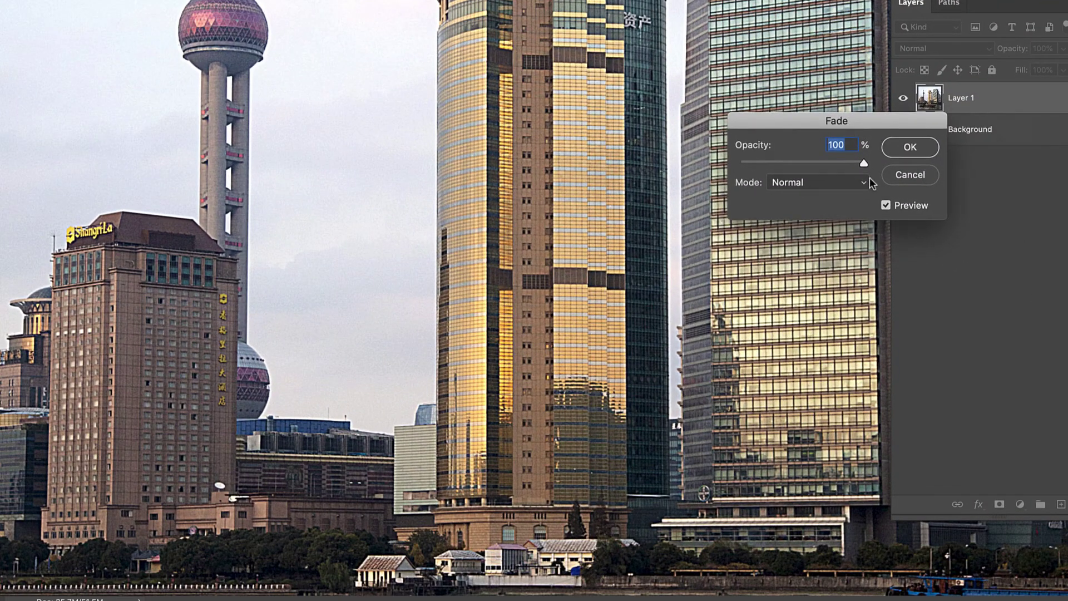
pyautogui.moveTo(863, 166); pyautogui.dragTo(740, 164)
pyautogui.click(825, 185)
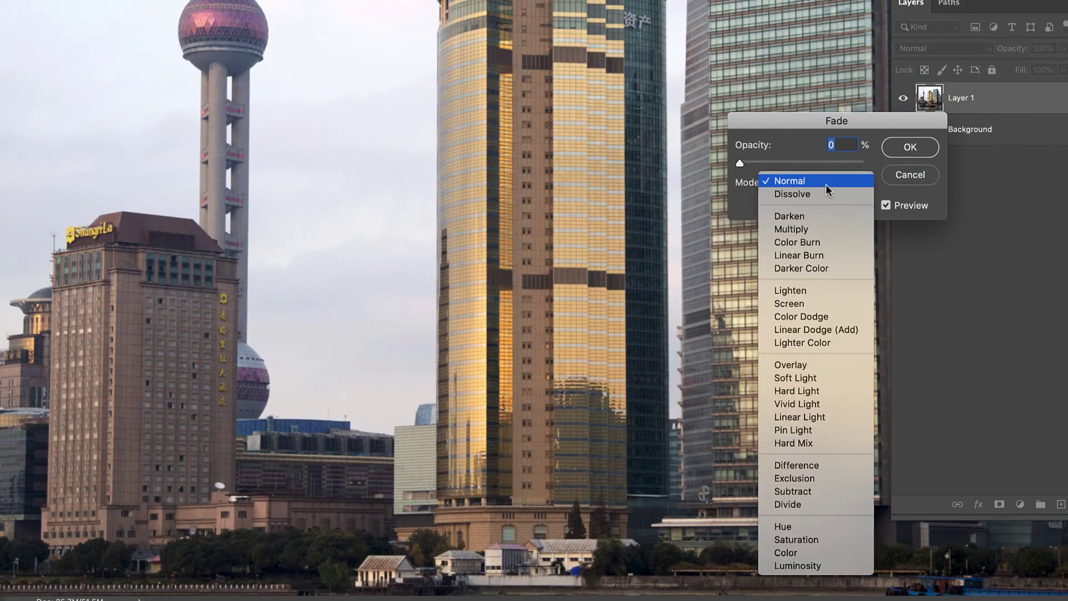
pyautogui.click(797, 565)
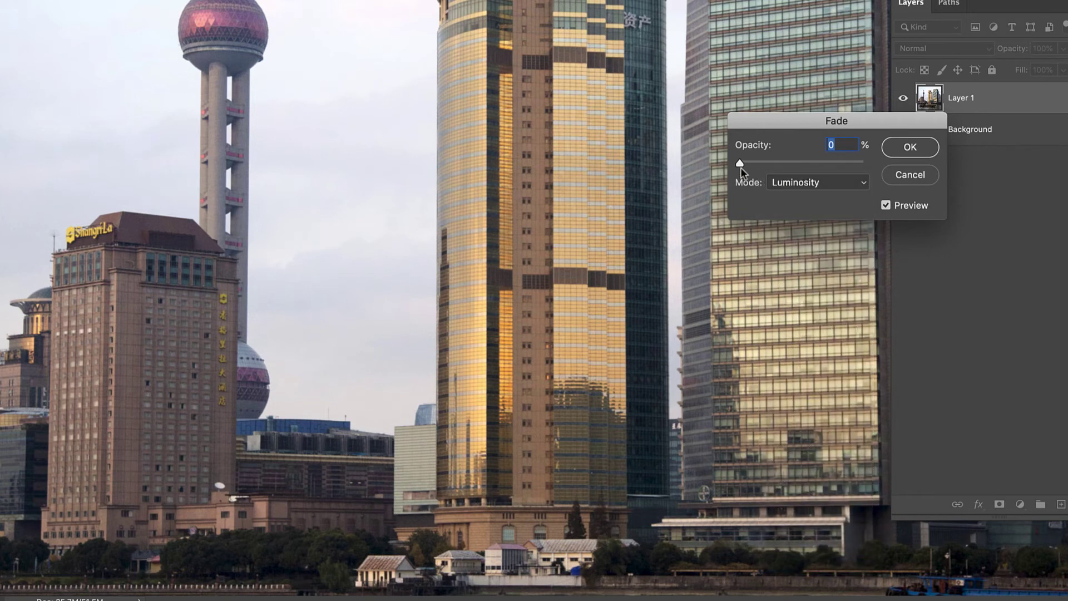
pyautogui.moveTo(739, 163); pyautogui.dragTo(838, 165)
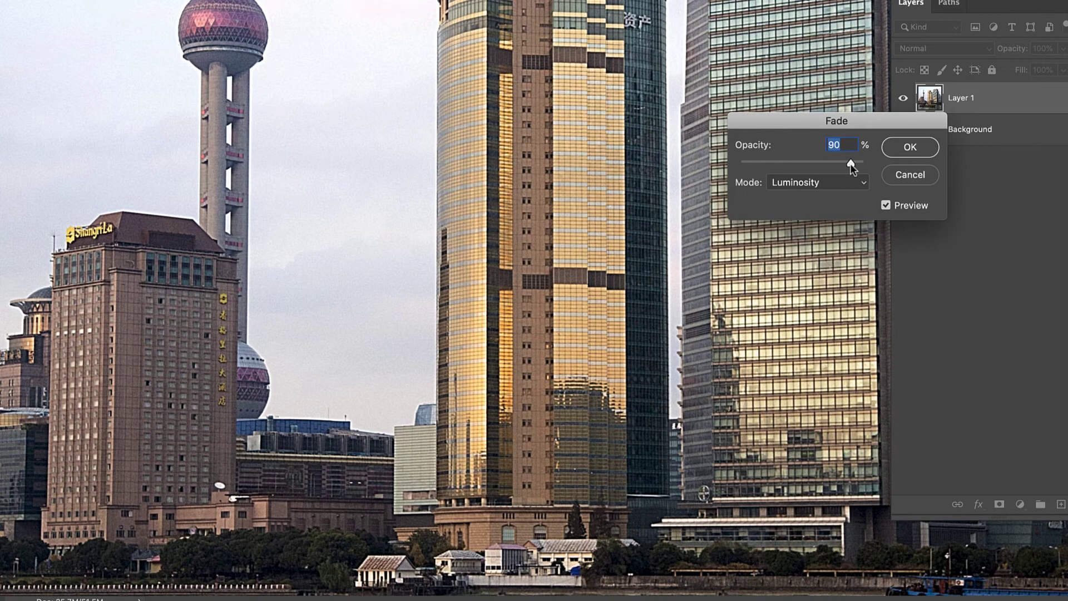
pyautogui.click(908, 148)
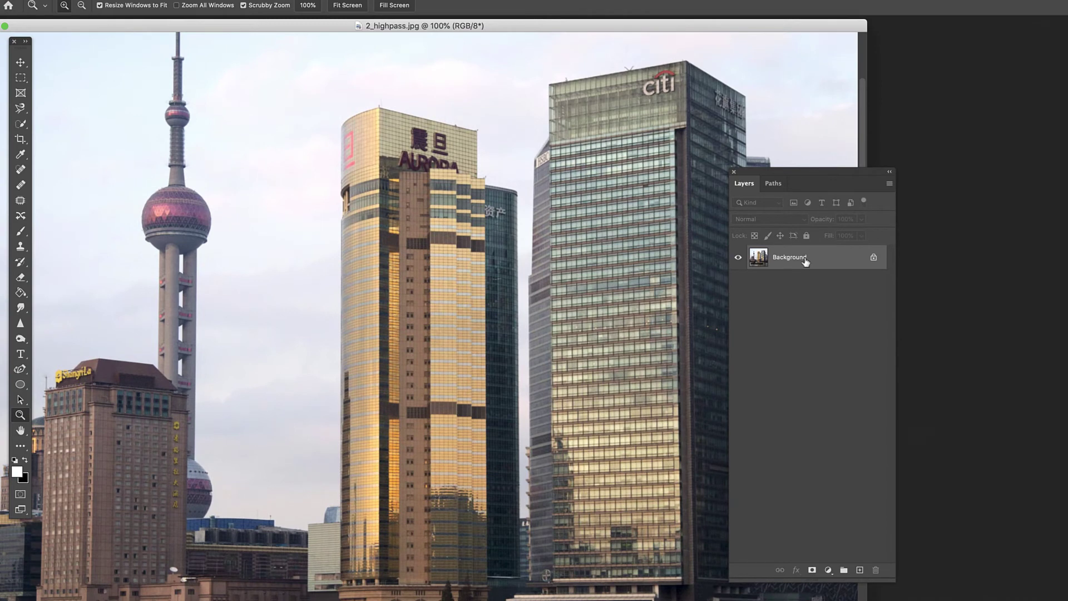
# Duplicate the Background layer of 2_highpass.jpg and start the High Pass filter on the copy
pyautogui.press('super+j')
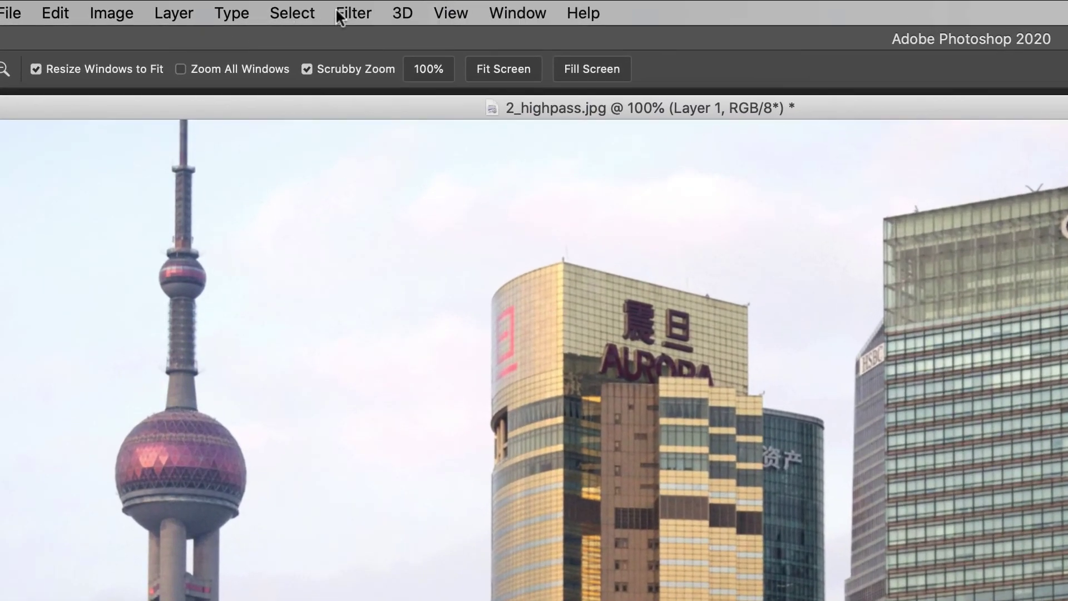
pyautogui.click(341, 7)
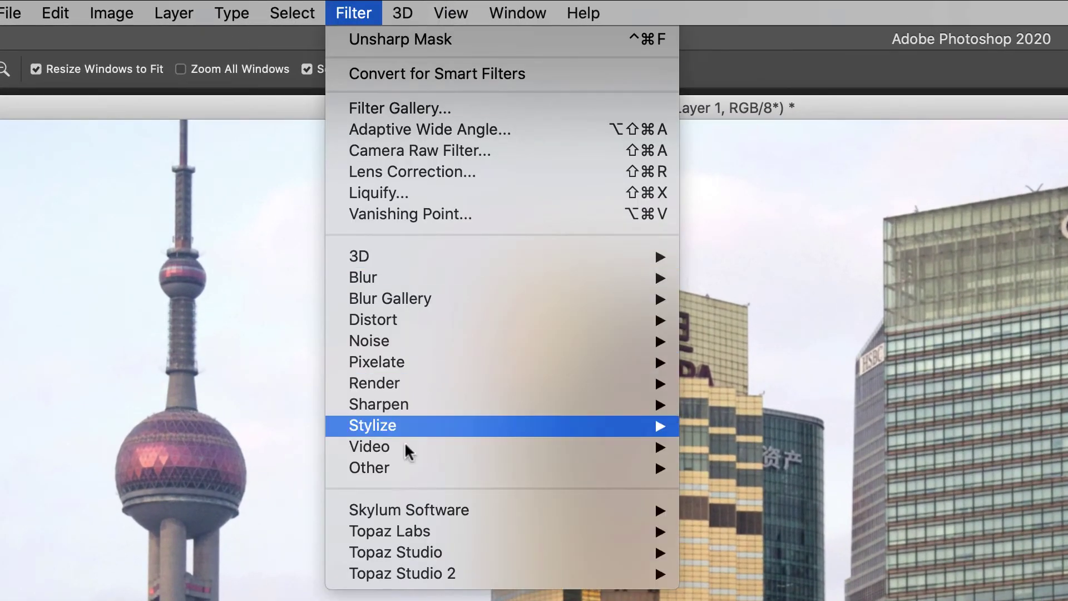
pyautogui.moveTo(406, 469)
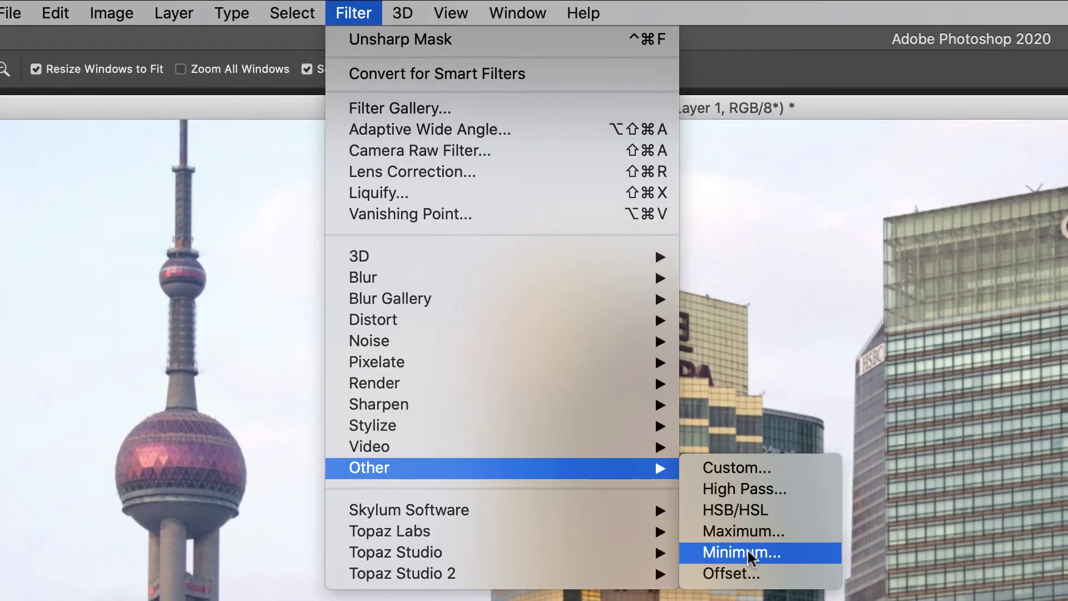
pyautogui.click(750, 488)
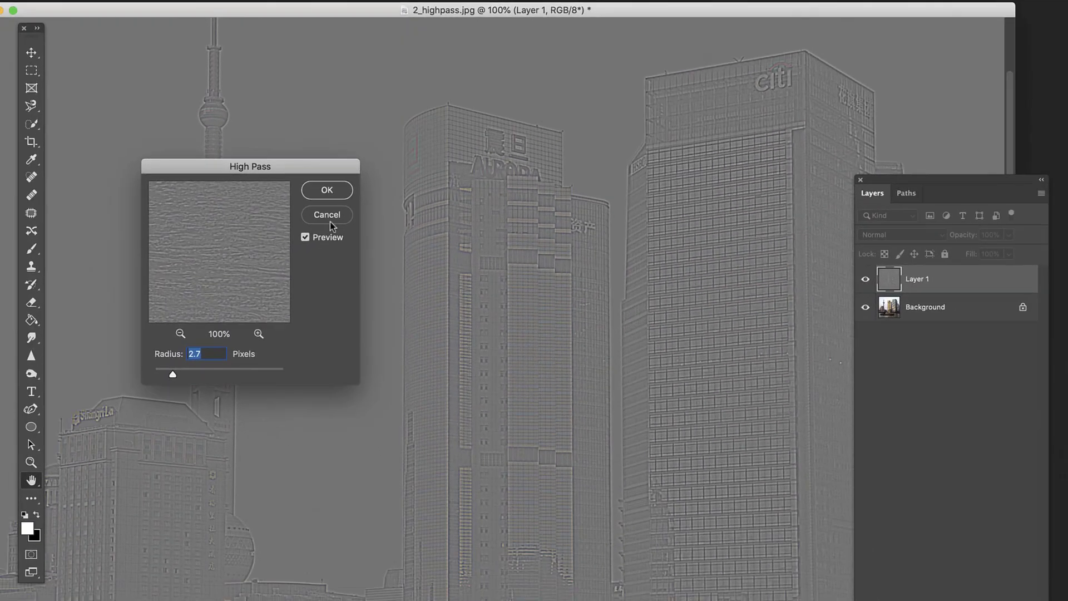
# Set the High Pass radius to 3.3 pixels and apply the filter to Layer 1
pyautogui.moveTo(284, 266); pyautogui.dragTo(683, 445)
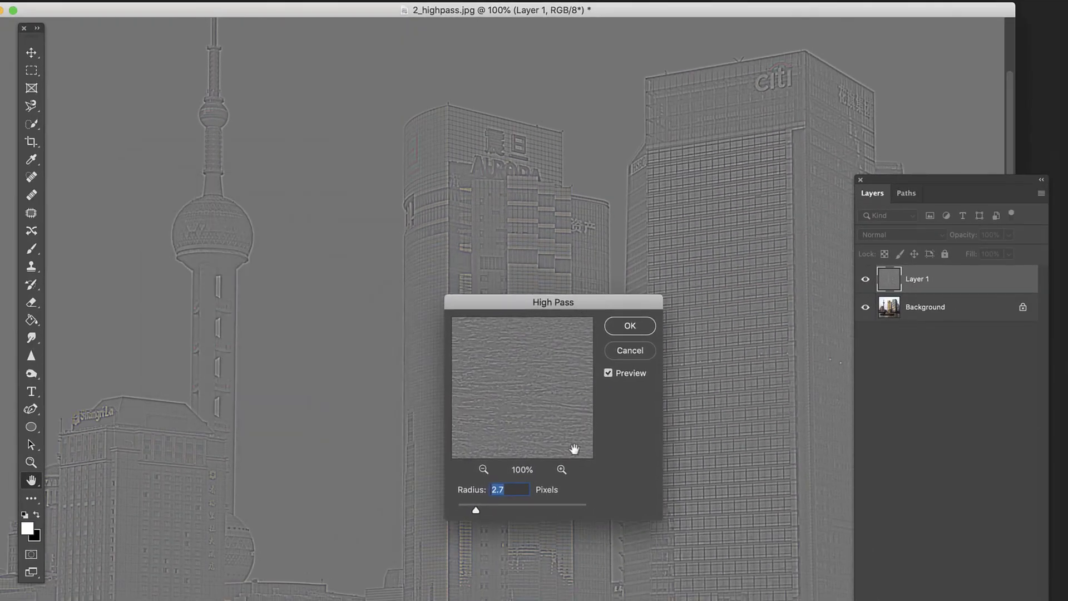
pyautogui.moveTo(475, 509)
pyautogui.mouseDown()
pyautogui.moveTo(492, 511)
pyautogui.moveTo(481, 510)
pyautogui.mouseUp()
pyautogui.scroll(-1, 480, 510)
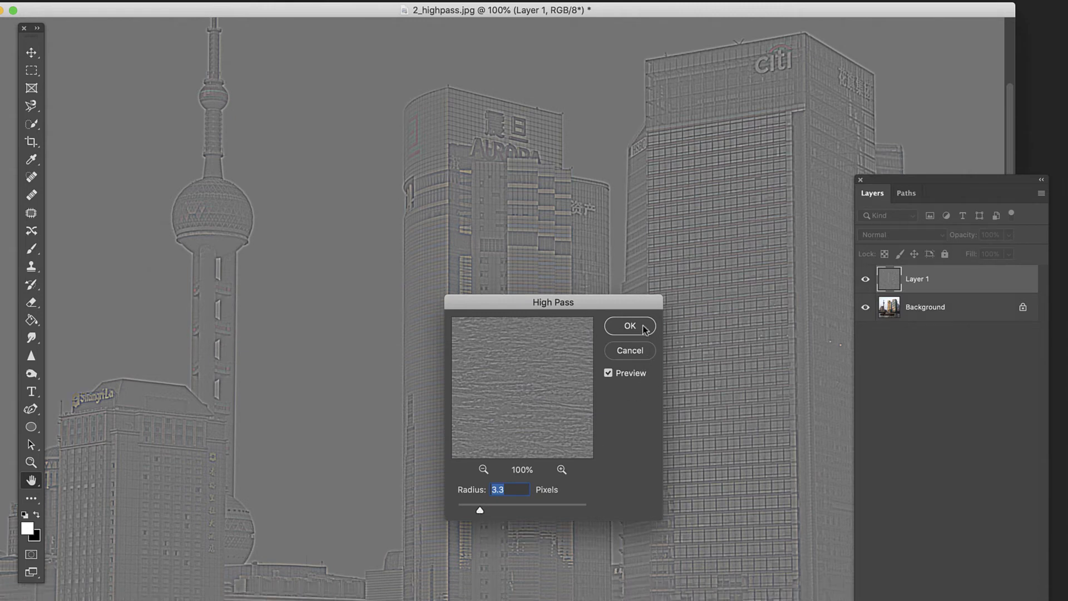
pyautogui.click(643, 329)
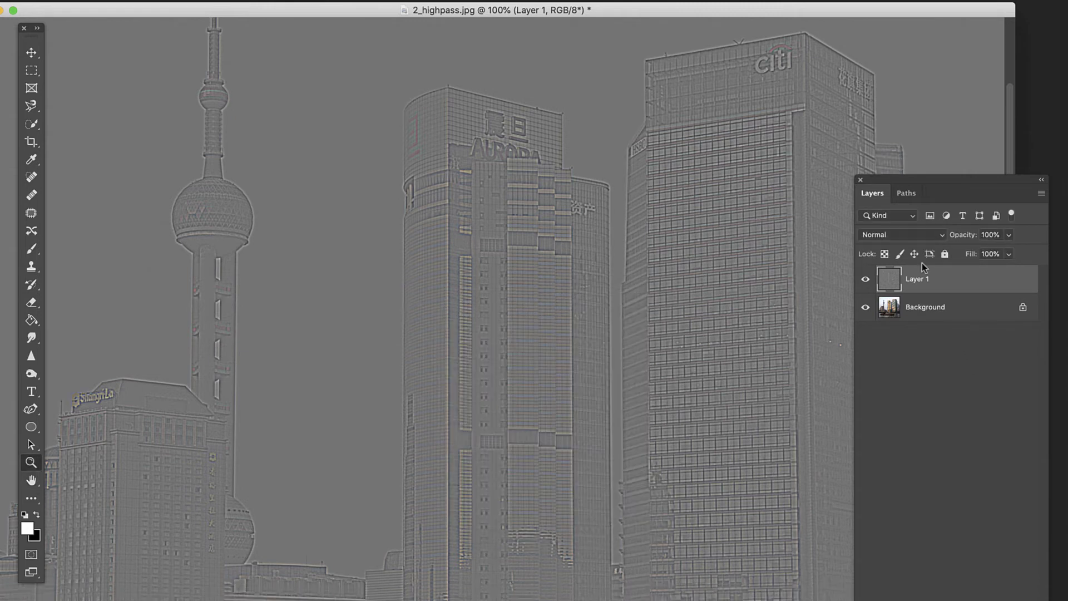
# Set Layer 1's blend mode to Overlay and compare the skyline with the layer hidden and shown
pyautogui.click(901, 235)
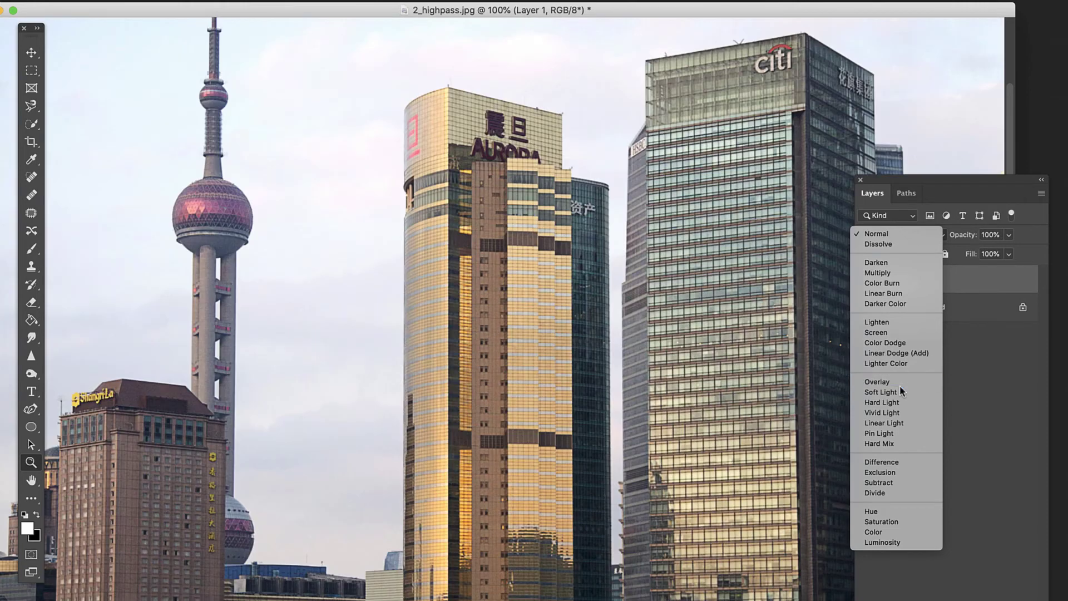
pyautogui.click(899, 384)
pyautogui.click(865, 281)
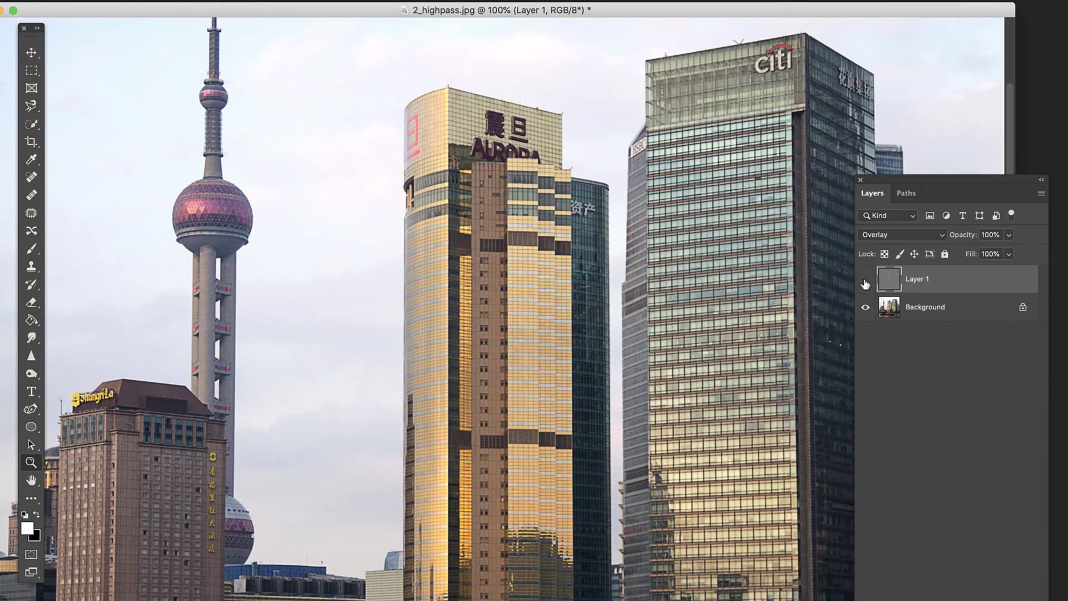
pyautogui.click(865, 281)
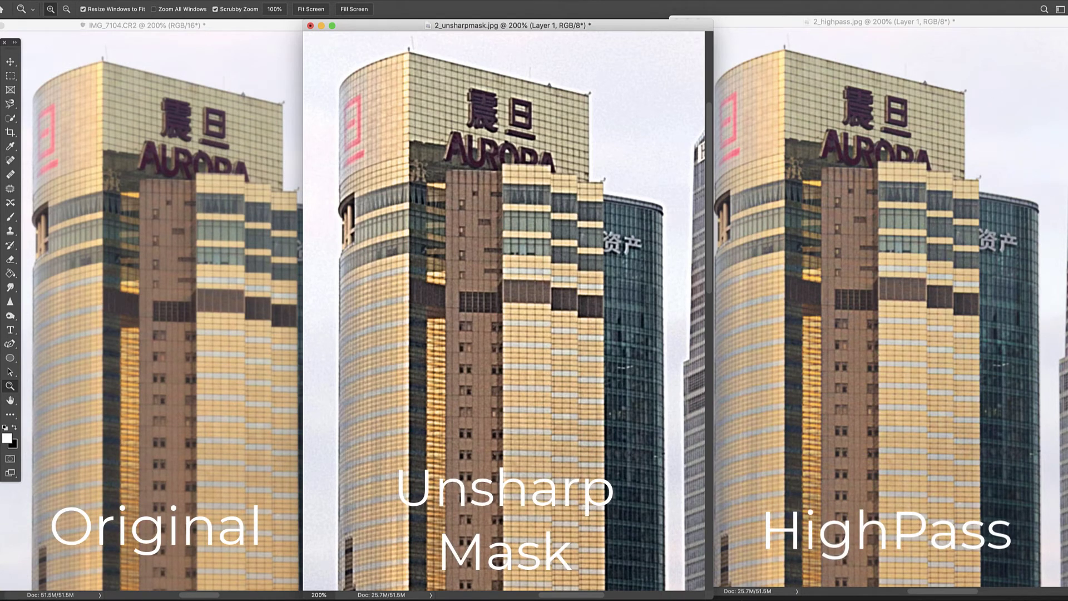
# Lower the opacity of Layer 1 in 2_unsharpmask.jpg to 66%
pyautogui.moveTo(1062, 500); pyautogui.dragTo(572, 201)
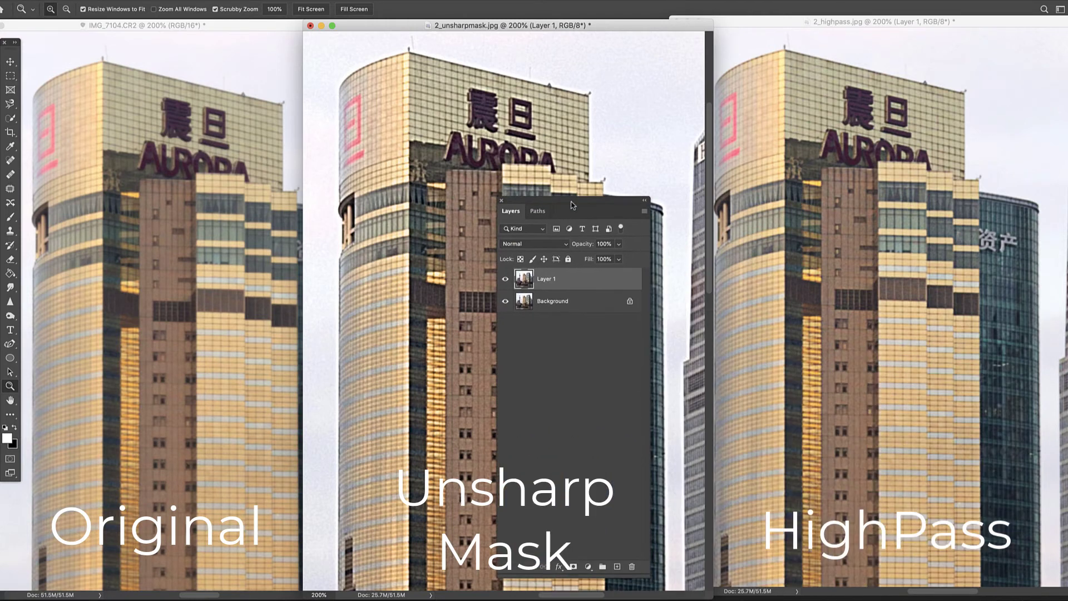
pyautogui.click(618, 243)
pyautogui.moveTo(622, 258); pyautogui.dragTo(606, 259)
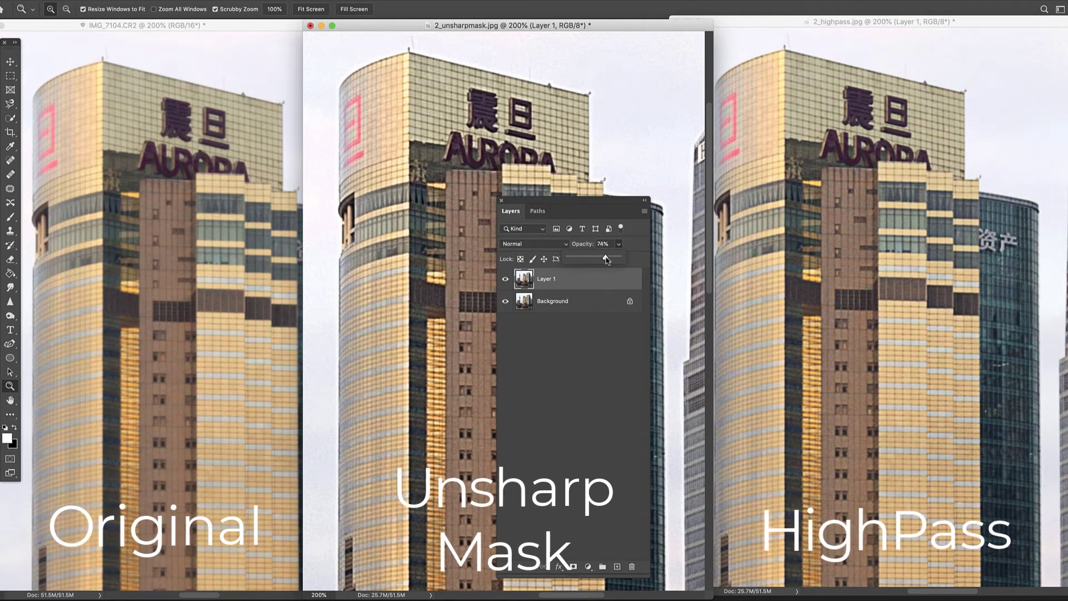
pyautogui.moveTo(606, 260); pyautogui.dragTo(603, 260)
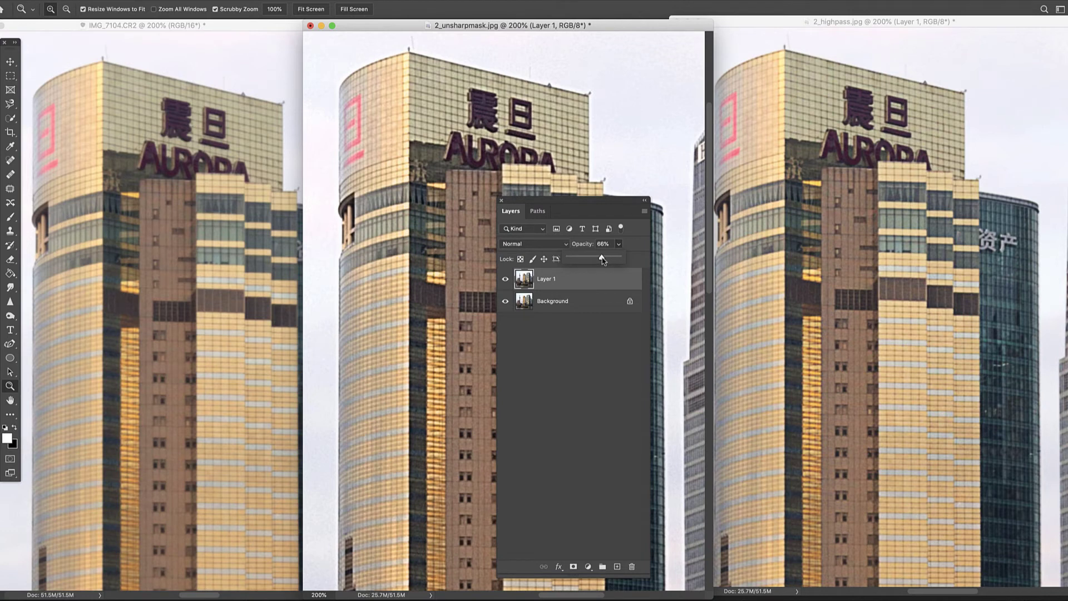
pyautogui.moveTo(578, 200); pyautogui.dragTo(1067, 203)
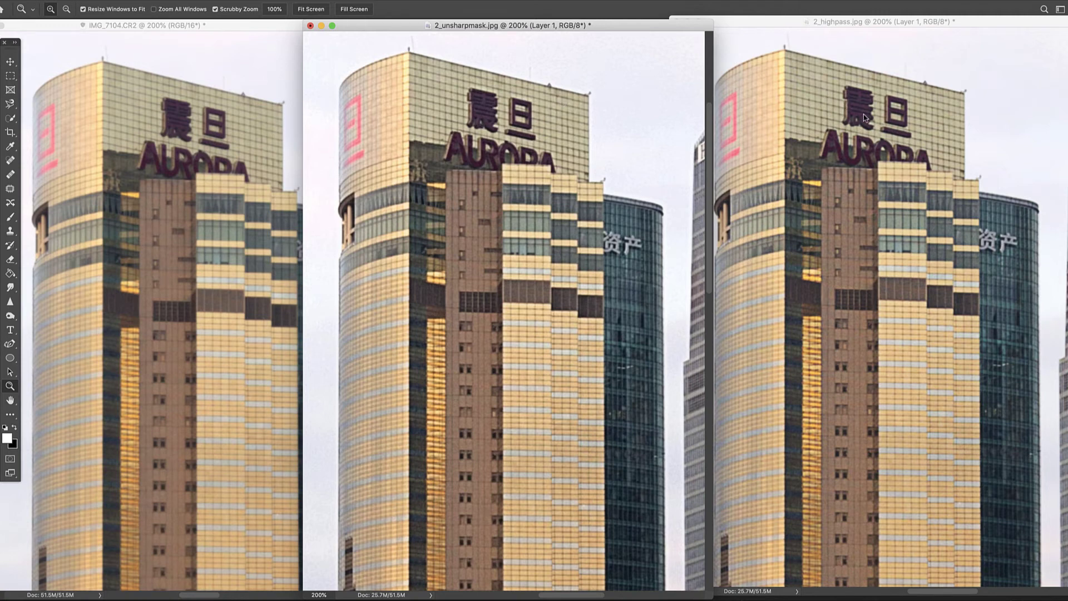
# Duplicate the High Pass layer in 2_highpass.jpg and reduce the copy's opacity to compare the Aurora tower side by side
pyautogui.click(789, 27)
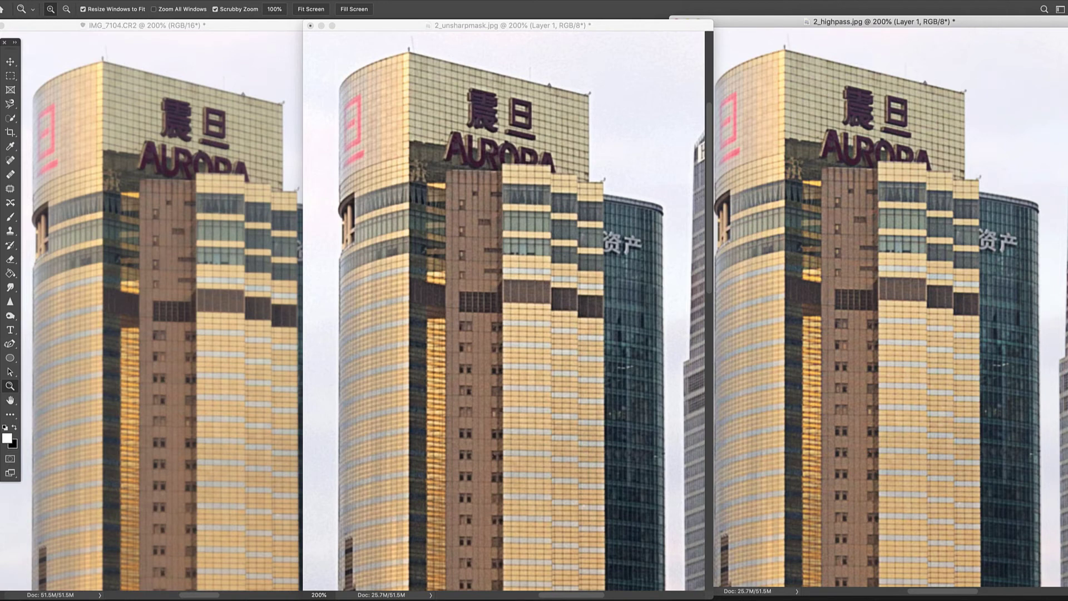
pyautogui.press('F7')
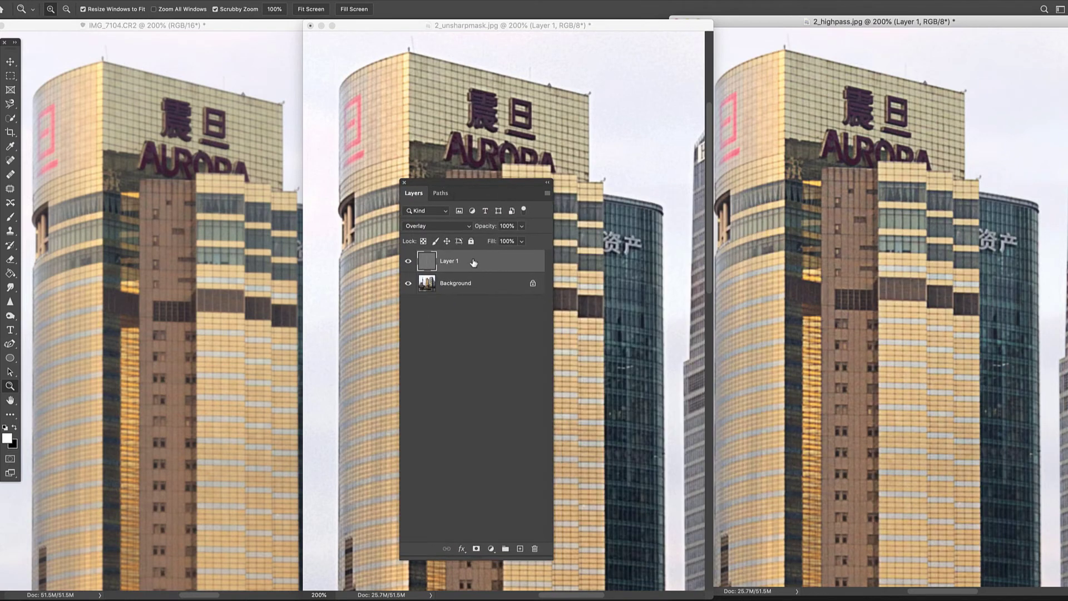
pyautogui.moveTo(473, 262); pyautogui.dragTo(519, 548)
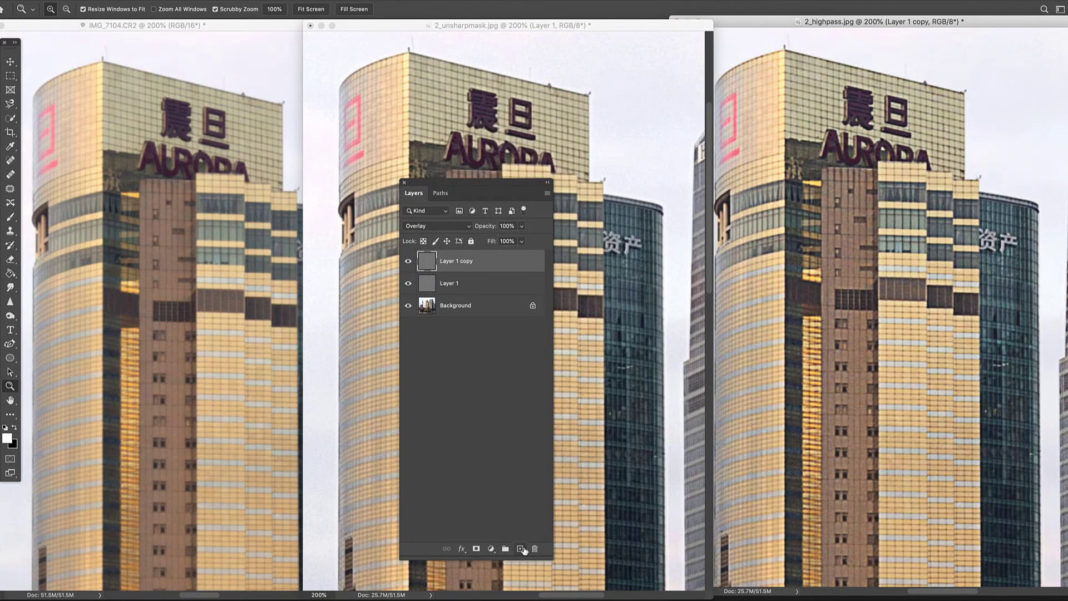
pyautogui.moveTo(521, 226); pyautogui.dragTo(497, 240)
pyautogui.moveTo(494, 182); pyautogui.dragTo(1067, 223)
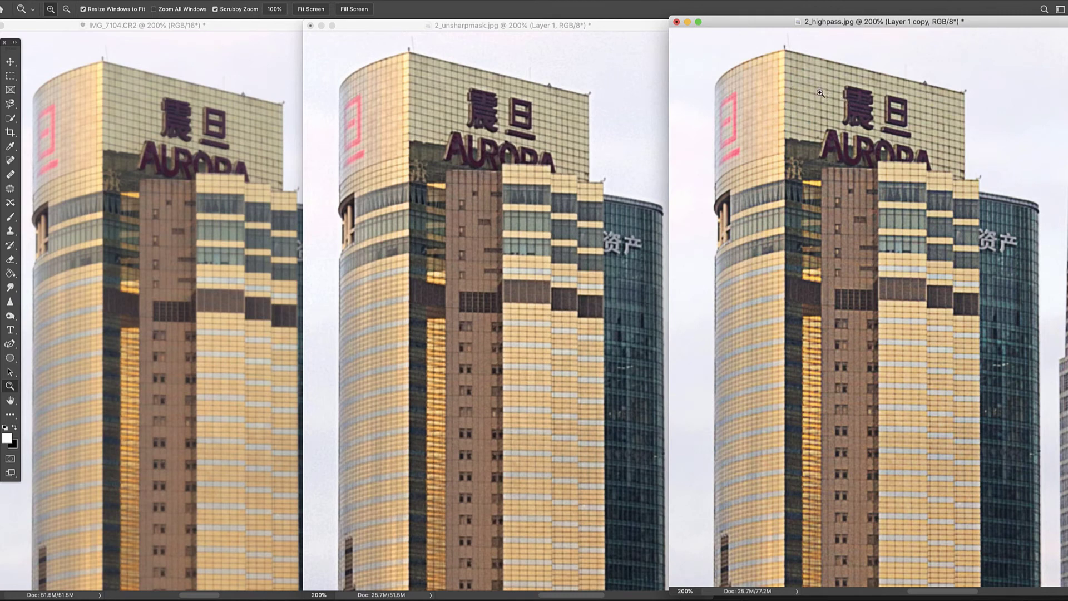
pyautogui.moveTo(776, 21); pyautogui.dragTo(761, 22)
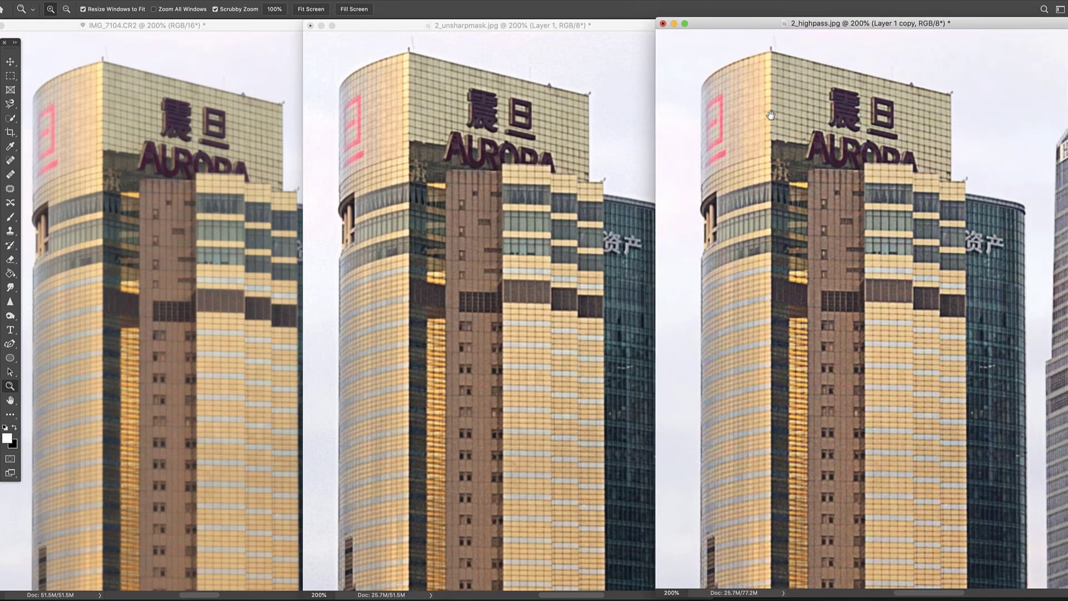
pyautogui.moveTo(770, 115); pyautogui.dragTo(731, 115)
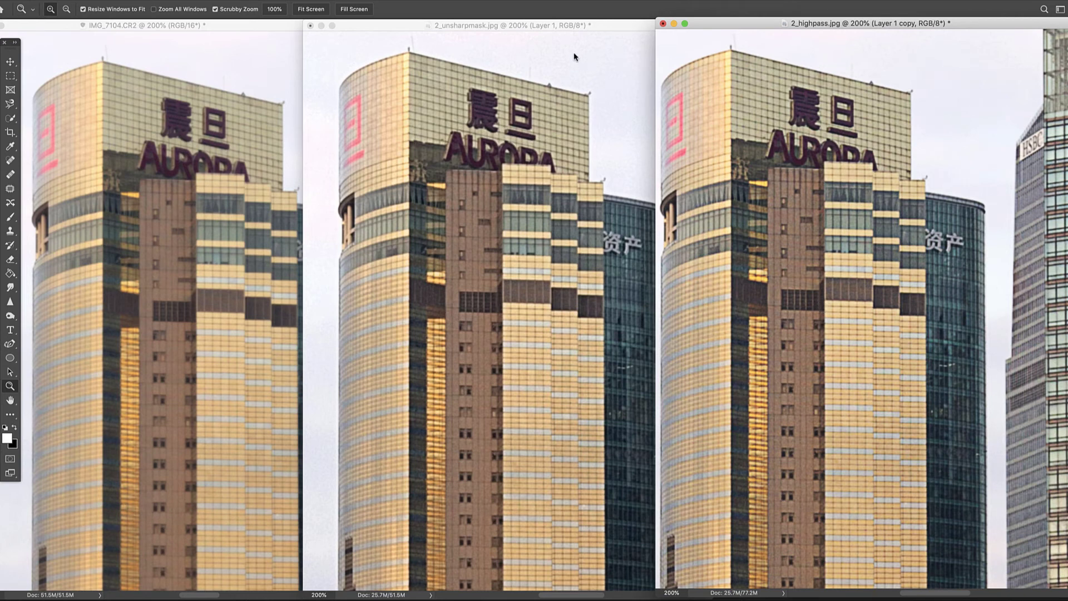
# Set the opacity of Layer 1 in 2_unsharpmask.jpg to 85%
pyautogui.click(592, 24)
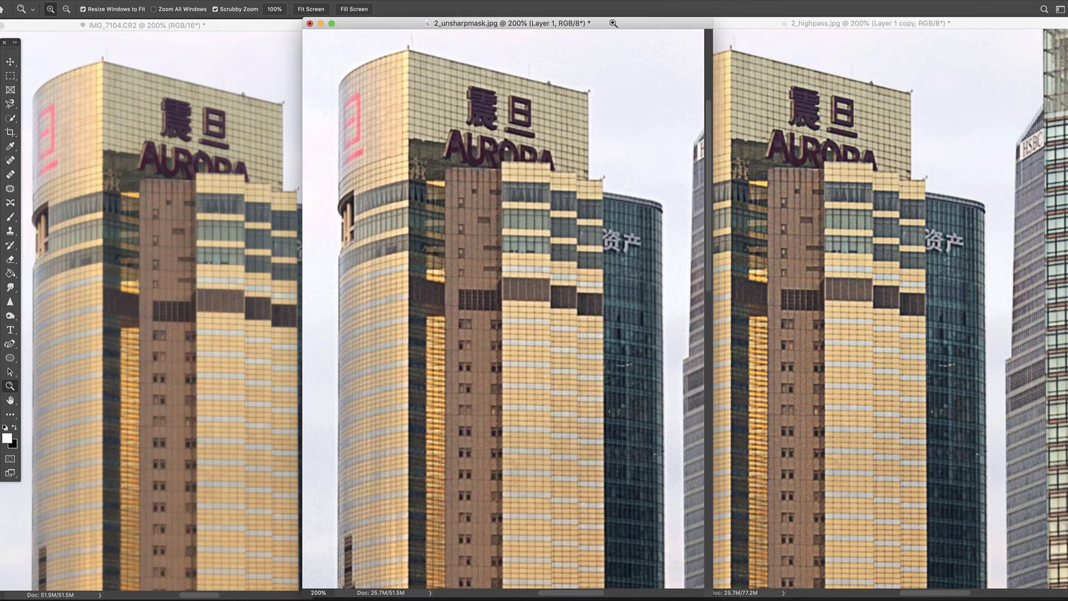
pyautogui.moveTo(1067, 227); pyautogui.dragTo(276, 224)
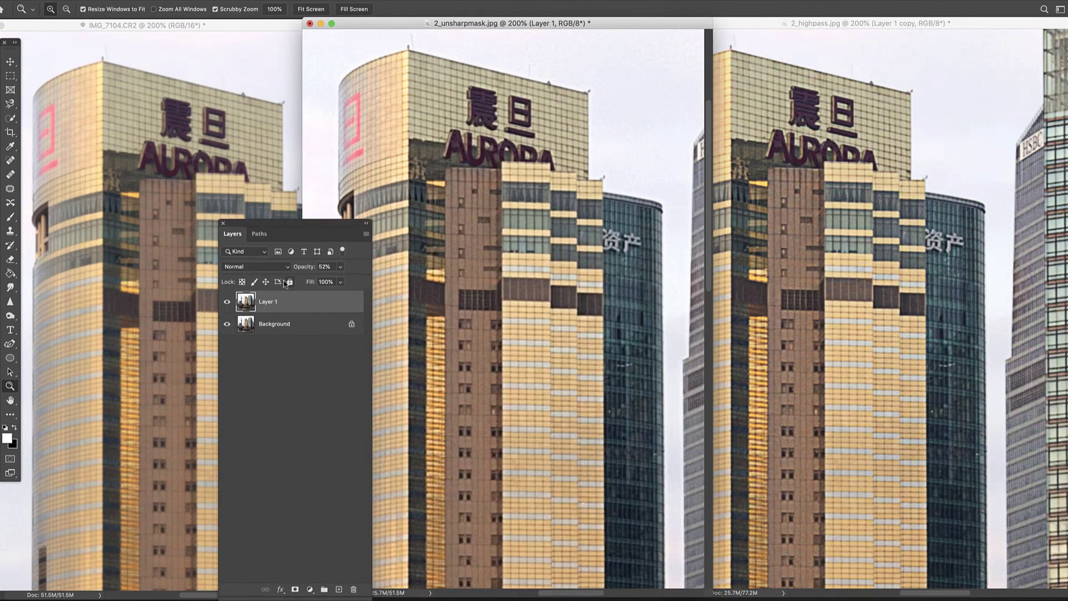
pyautogui.click(341, 267)
pyautogui.moveTo(337, 278); pyautogui.dragTo(351, 284)
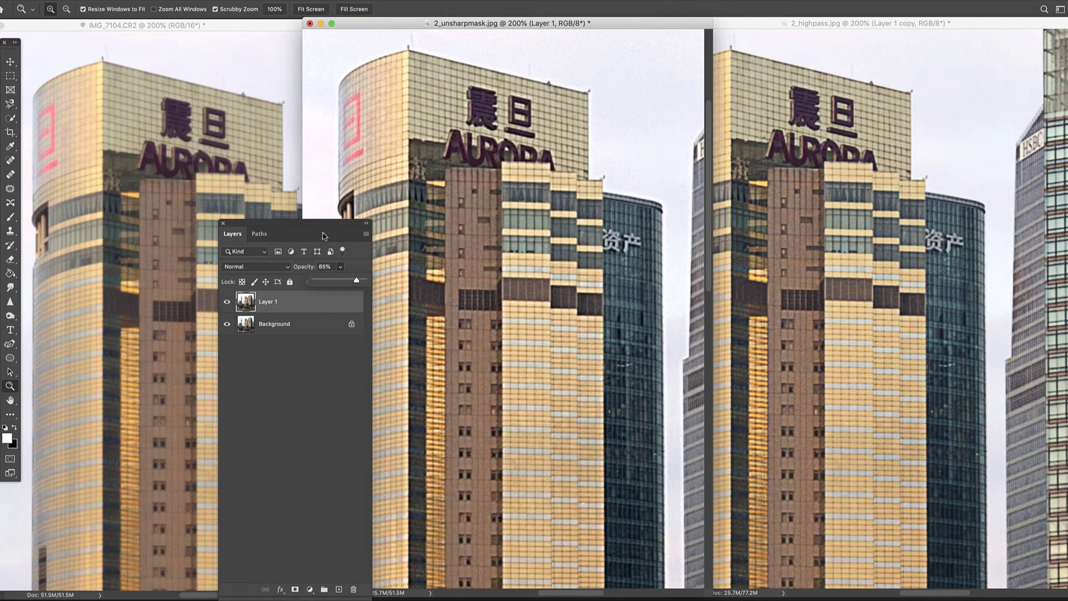
pyautogui.moveTo(326, 236); pyautogui.dragTo(1067, 240)
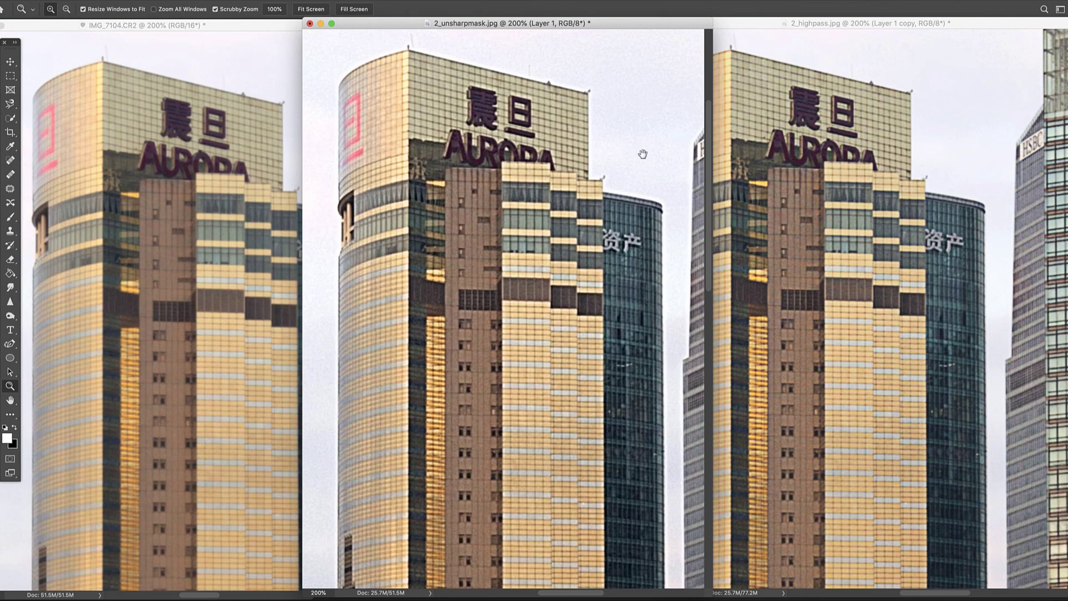
# Examine the sky and building edges around the Aurora and HSBC towers in 2_unsharpmask.jpg and 2_highpass.jpg
pyautogui.hscroll(3, 640, 151)
pyautogui.scroll(2, 612, 151)
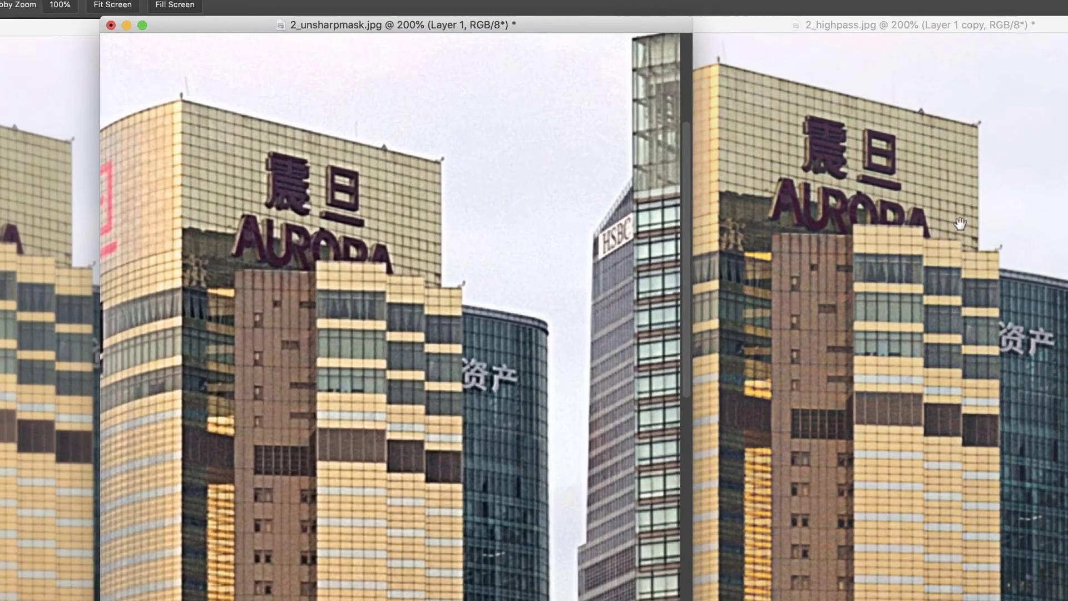
pyautogui.moveTo(905, 173); pyautogui.dragTo(850, 244)
pyautogui.moveTo(933, 444); pyautogui.dragTo(932, 454)
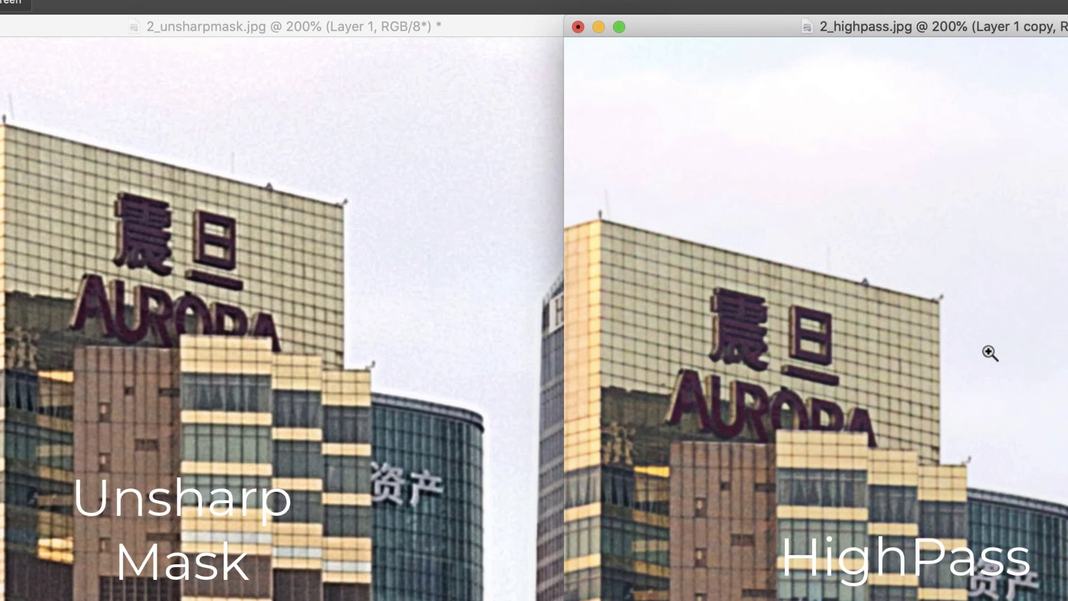
pyautogui.moveTo(990, 352); pyautogui.dragTo(495, 326)
pyautogui.click(453, 350)
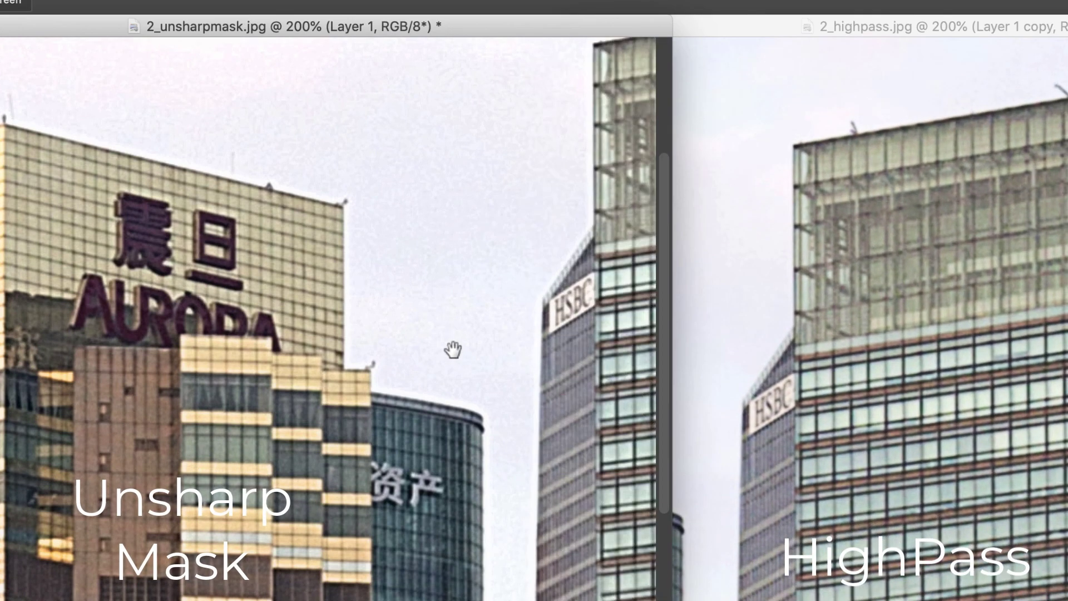
pyautogui.click(746, 31)
pyautogui.press('z')
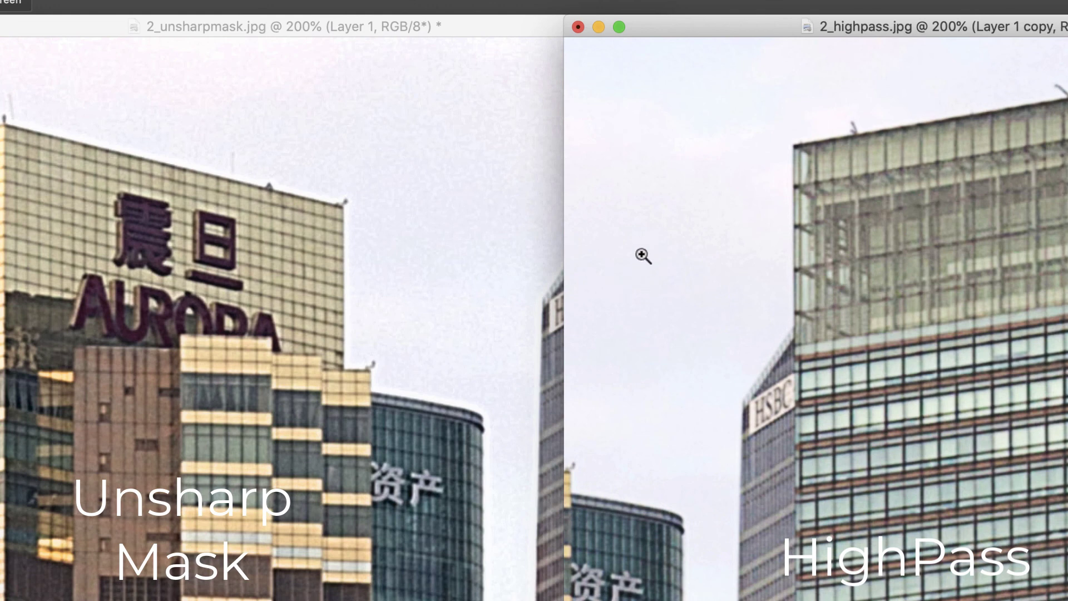